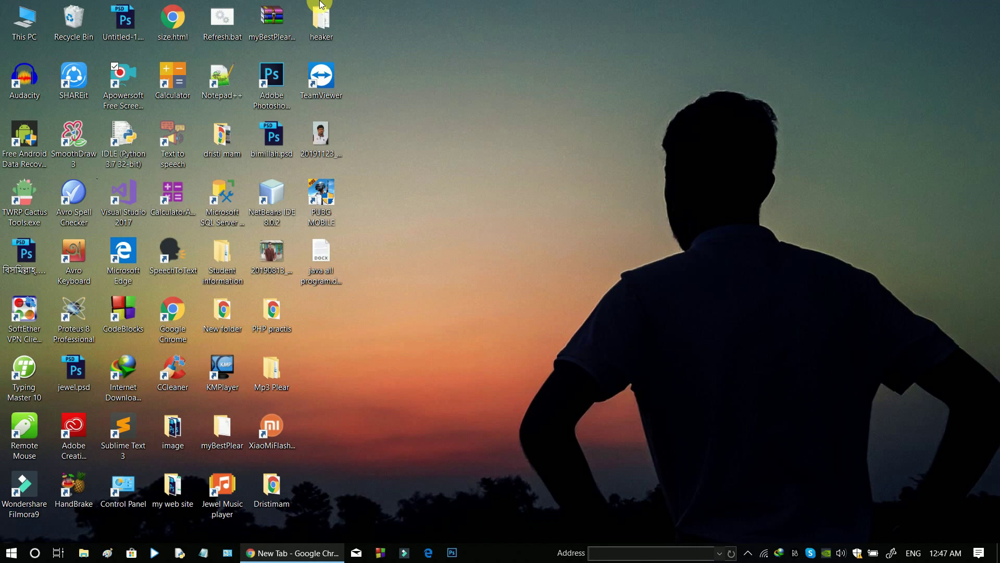
- Search Google for "symphony xplorer p6 flash file" in Chrome and open the firmwarefile.com page for the Symphony P6
click(307, 554)
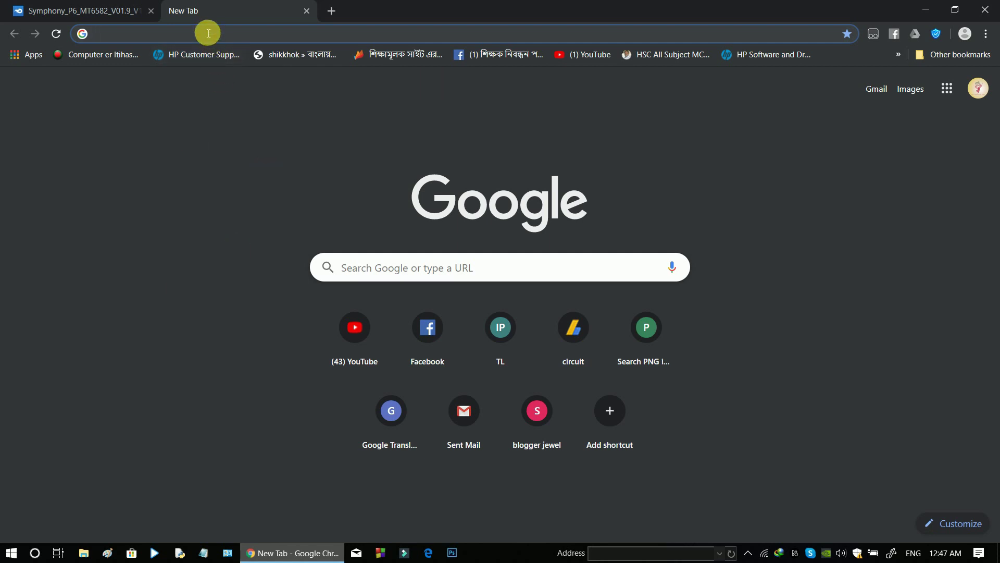
text(symphony xplorer p6 flash file)
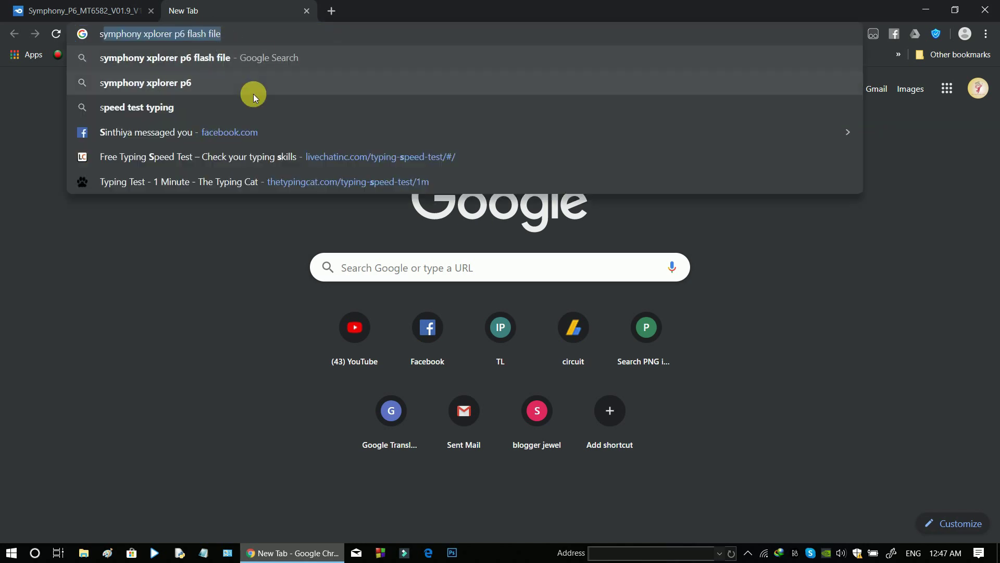
click(270, 35)
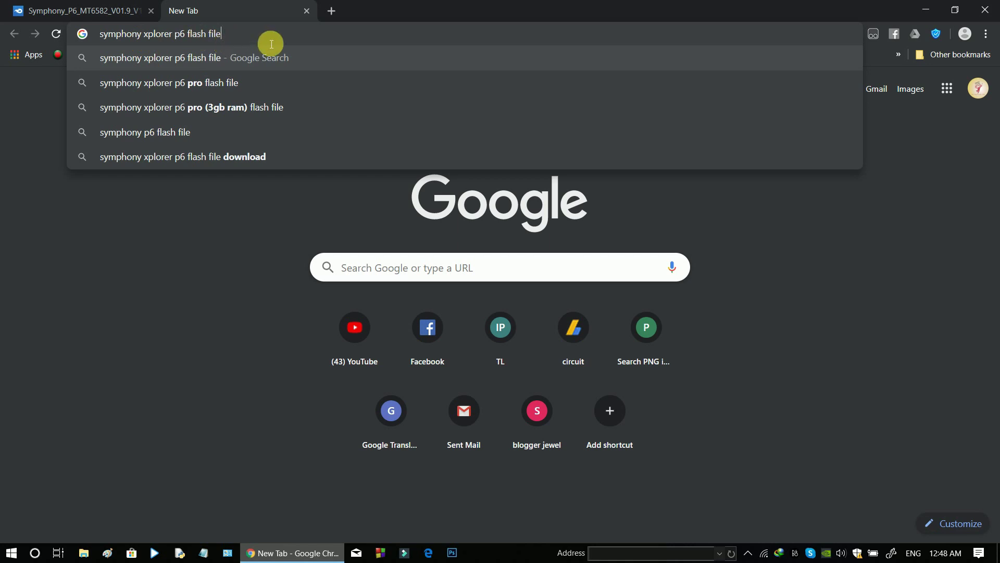
click(167, 64)
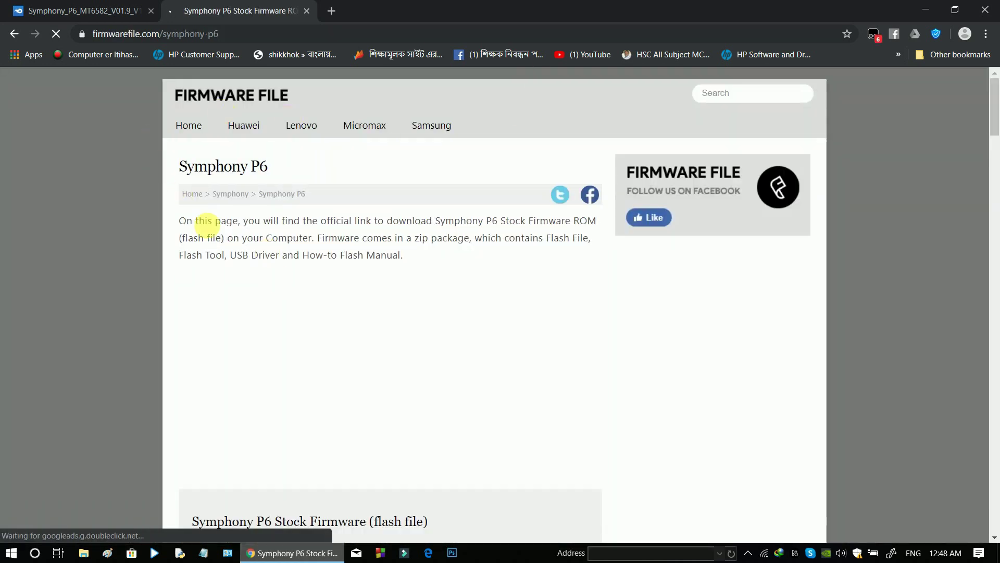
- Find Symphony_P6_MT6582_V01.9_V1.0_09112015.zip among the listed Symphony P6 firmware files and open its download link
scroll(210, 231, down, 8)
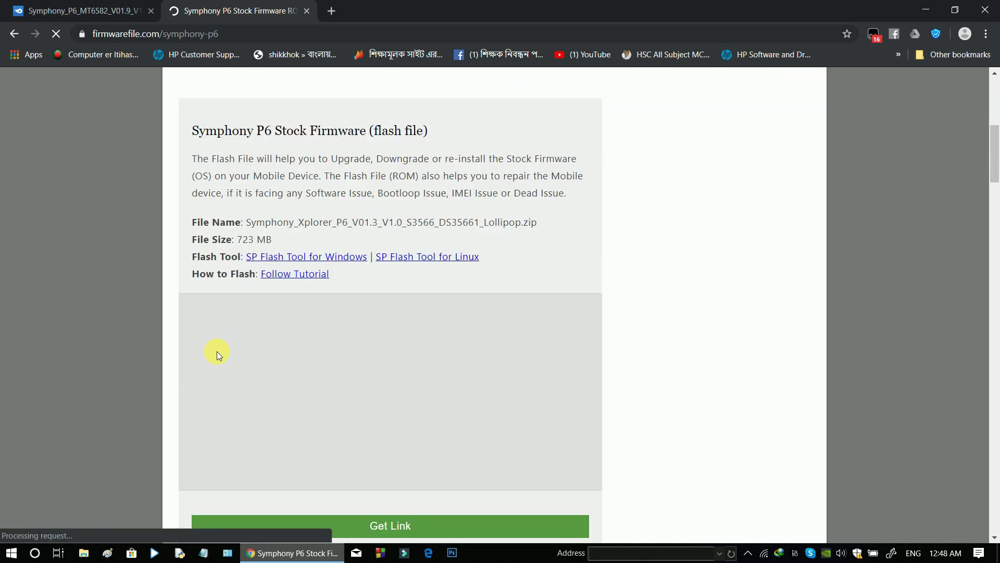
scroll(218, 355, down, 5)
scroll(241, 291, up, 4)
scroll(183, 249, down, 5)
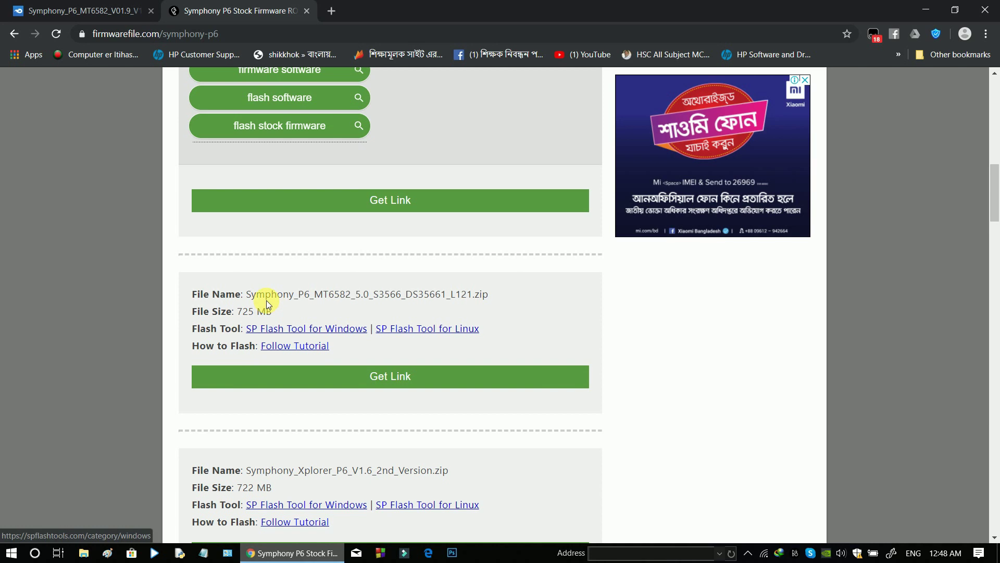
scroll(267, 304, down, 2)
scroll(239, 279, up, 1)
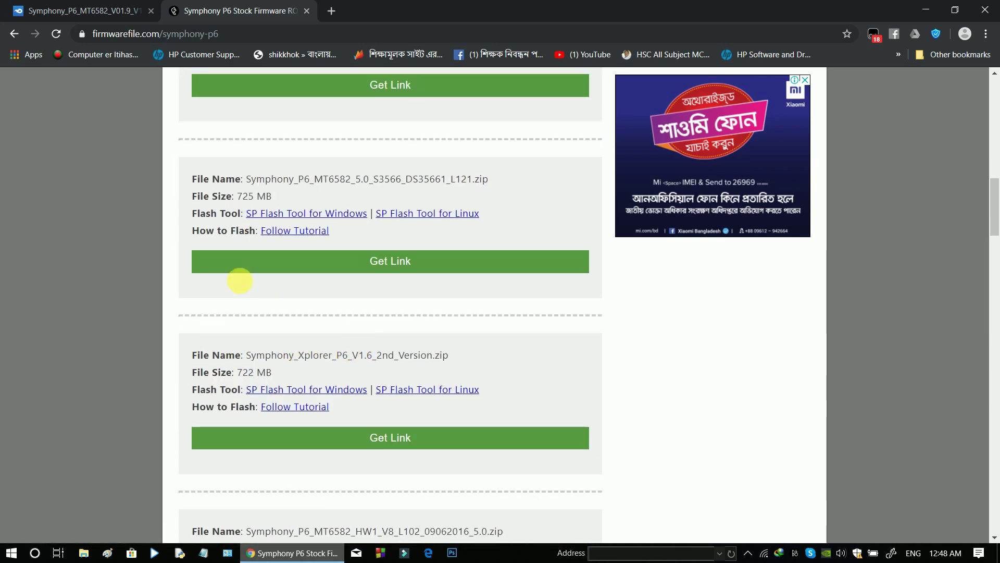
scroll(362, 240, up, 5)
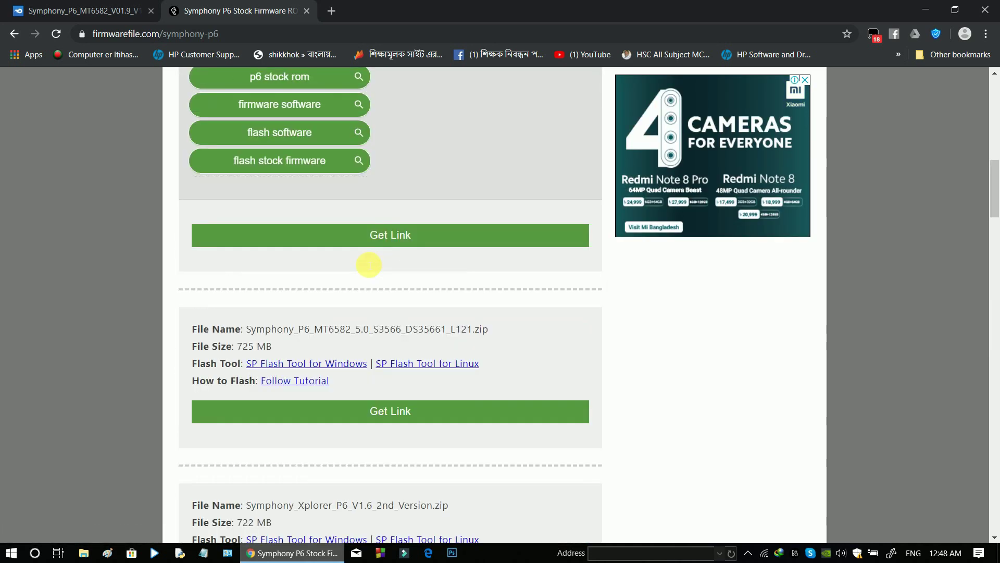
scroll(326, 207, down, 5)
scroll(320, 340, down, 2)
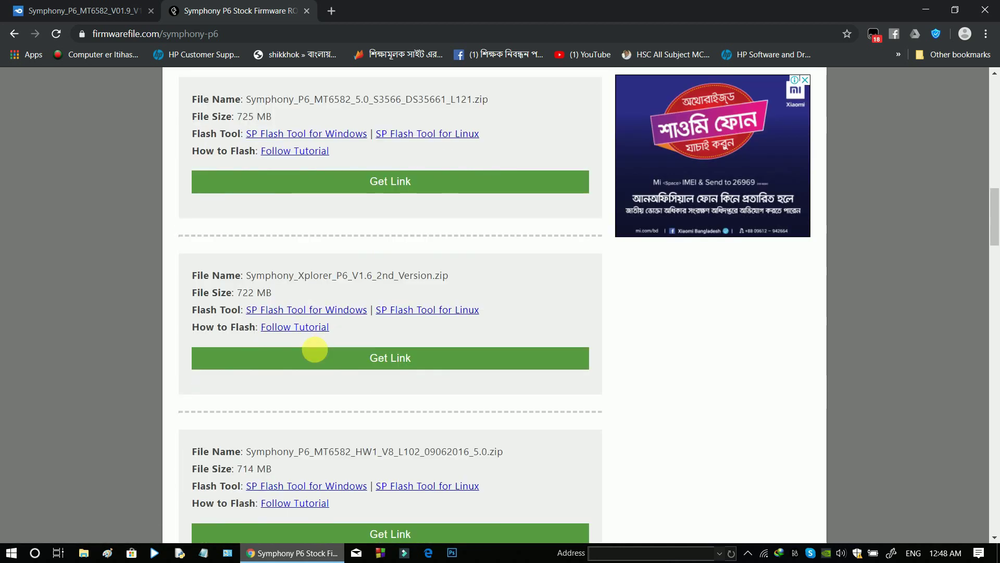
scroll(347, 313, down, 2)
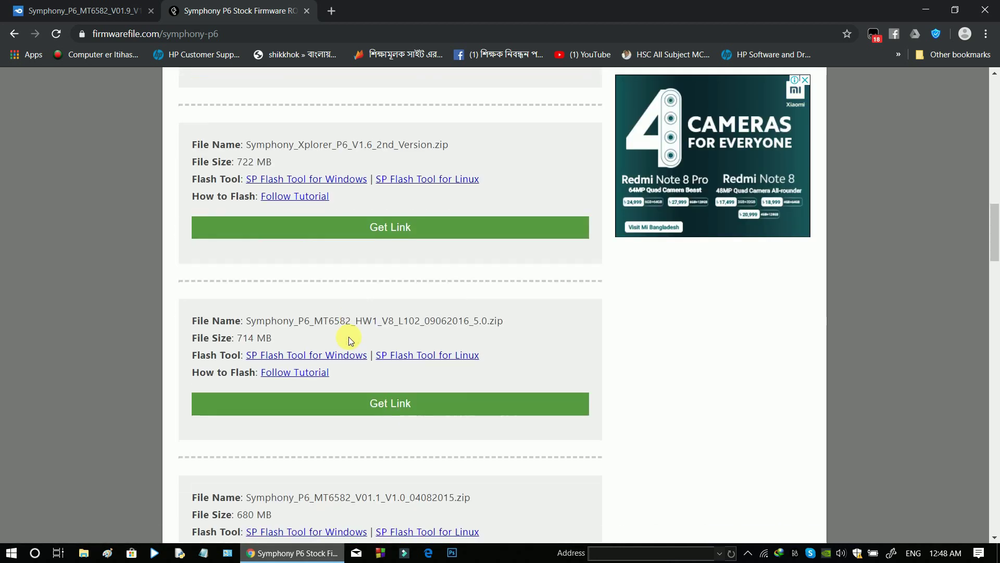
scroll(383, 328, down, 3)
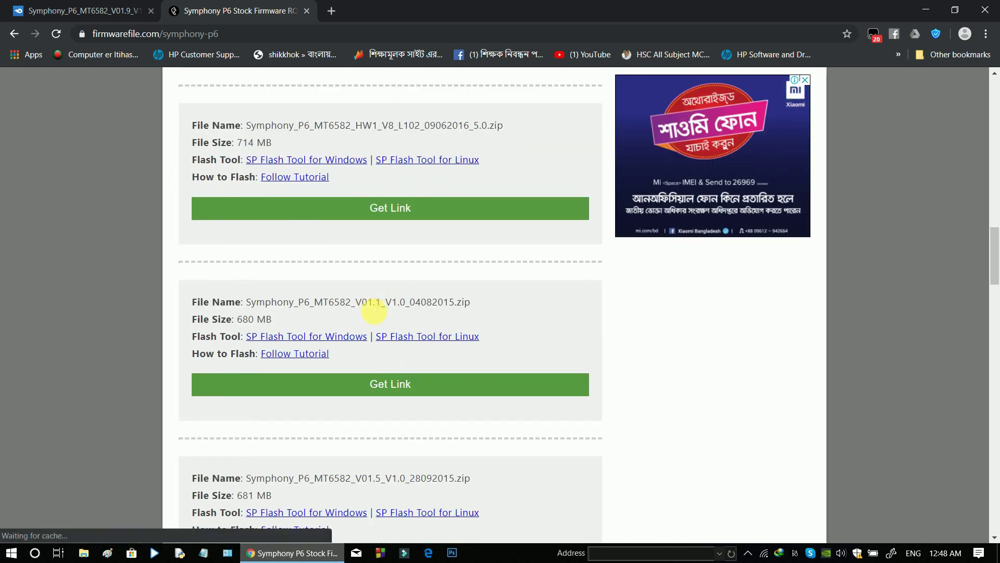
scroll(363, 352, down, 2)
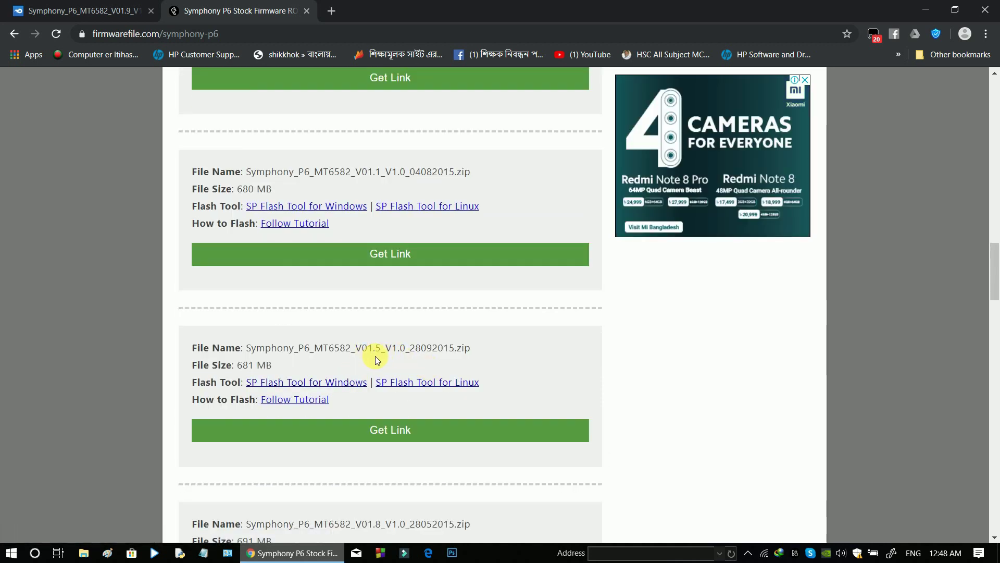
scroll(375, 355, down, 4)
scroll(365, 367, down, 3)
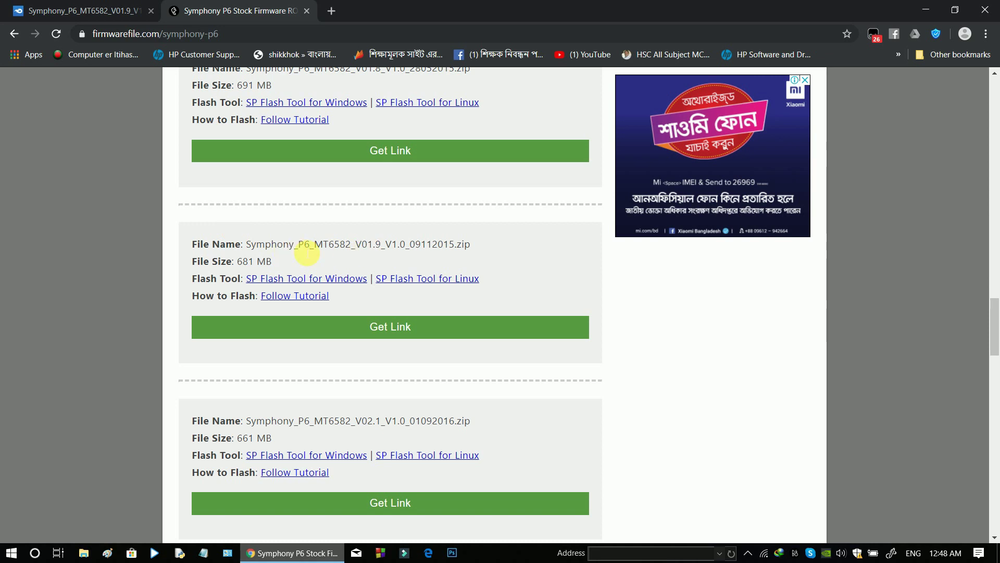
click(390, 326)
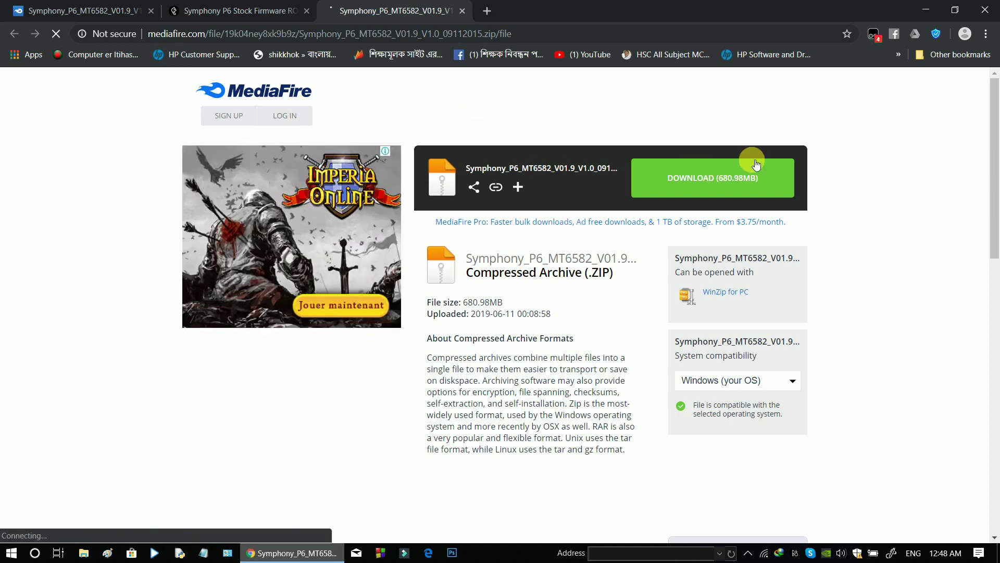
- Start downloading the V01.9 firmware archive from MediaFire, dismissing the pop-up window, and cancel the running transfer
click(691, 177)
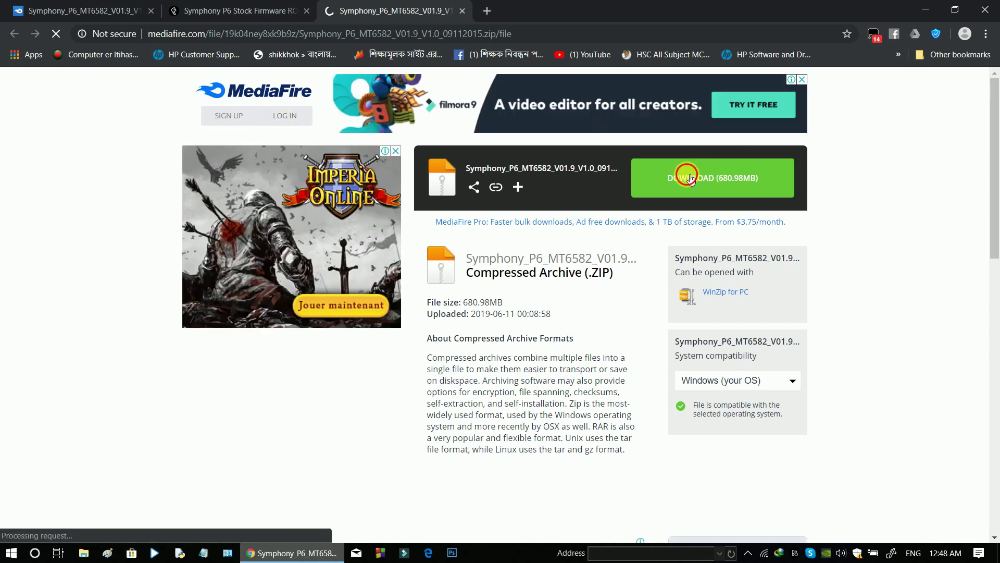
click(691, 178)
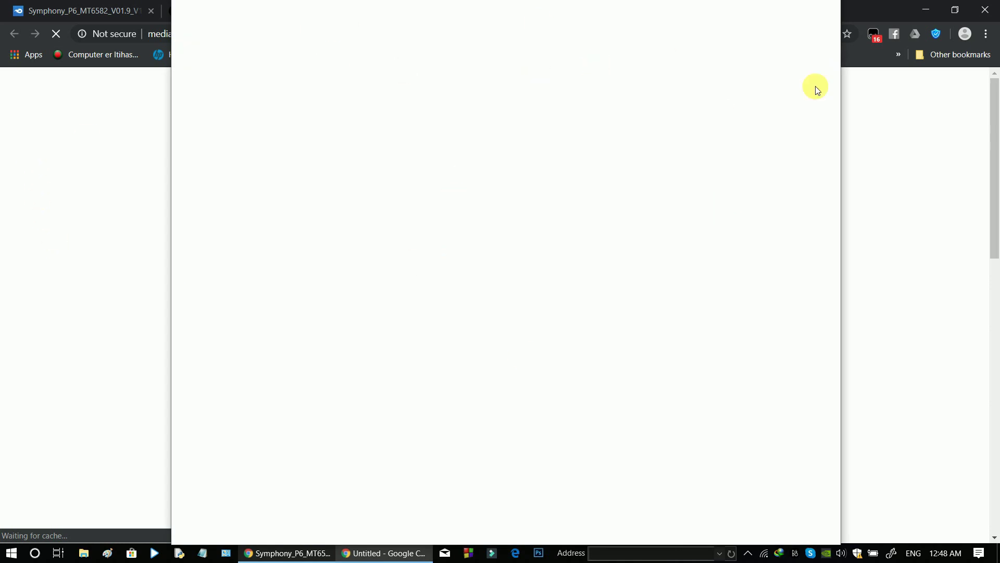
click(27, 144)
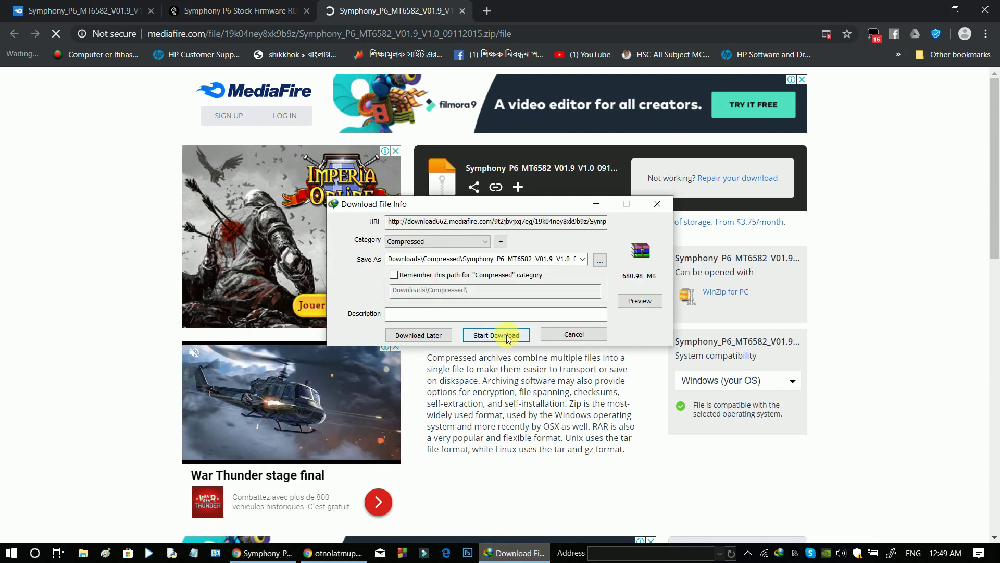
click(508, 338)
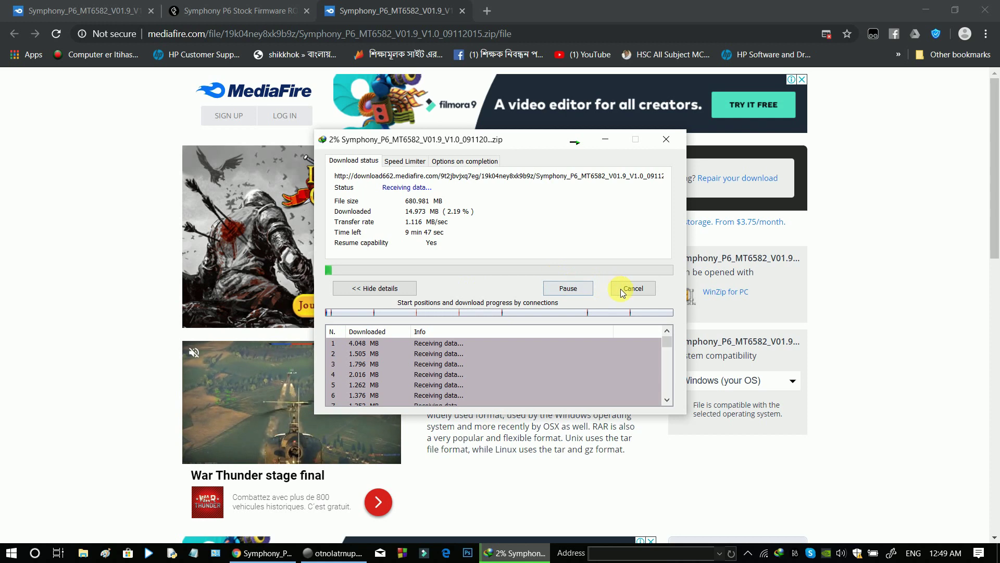
click(627, 285)
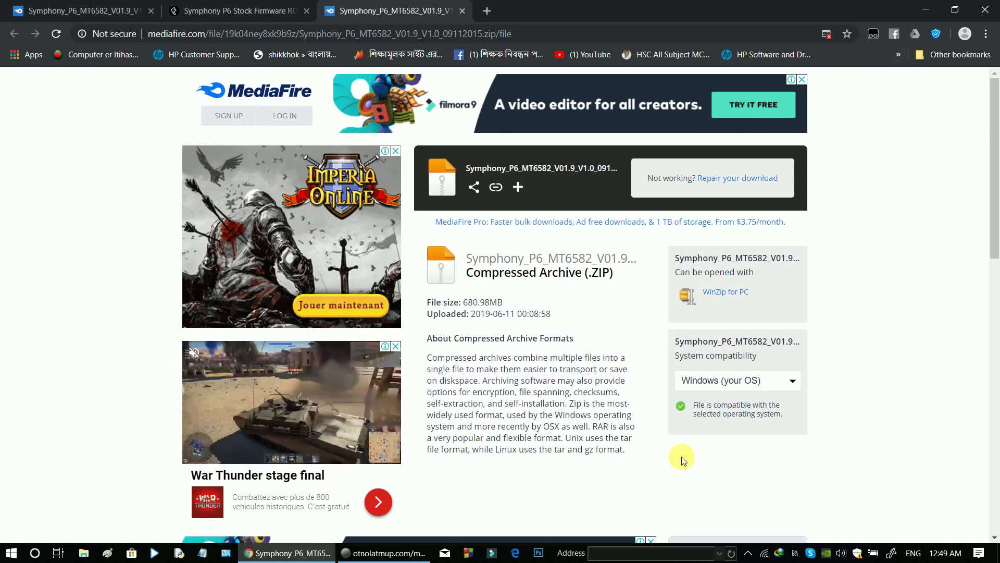
- Minimize the browser windows and open the Compressed folder inside Downloads in File Explorer
click(925, 9)
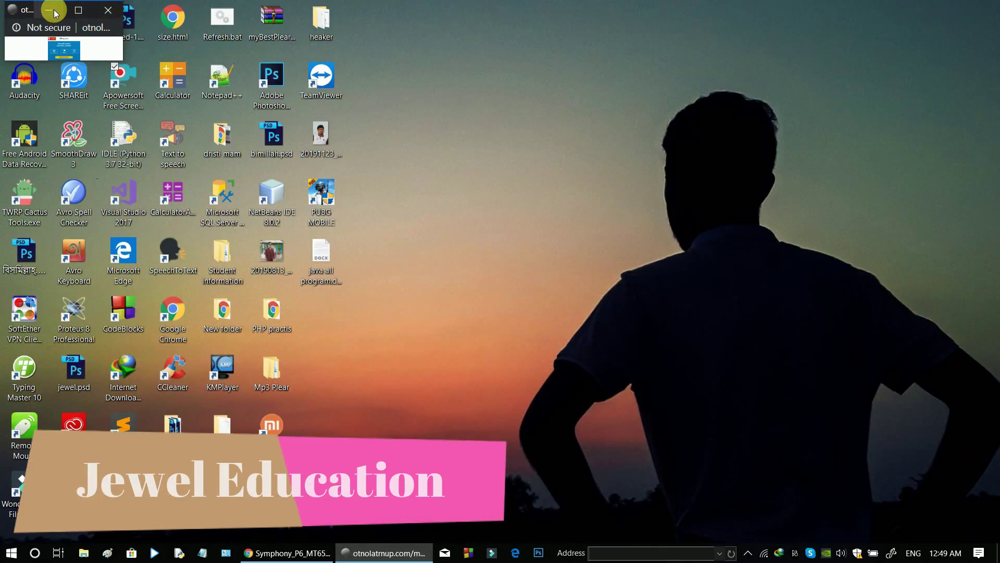
click(48, 10)
click(34, 21)
double_click(34, 21)
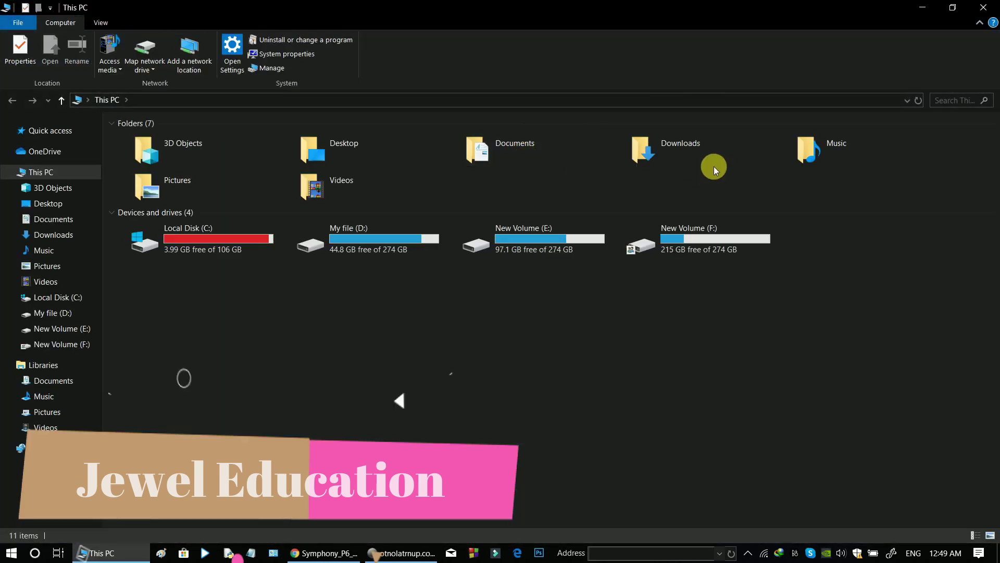
double_click(698, 146)
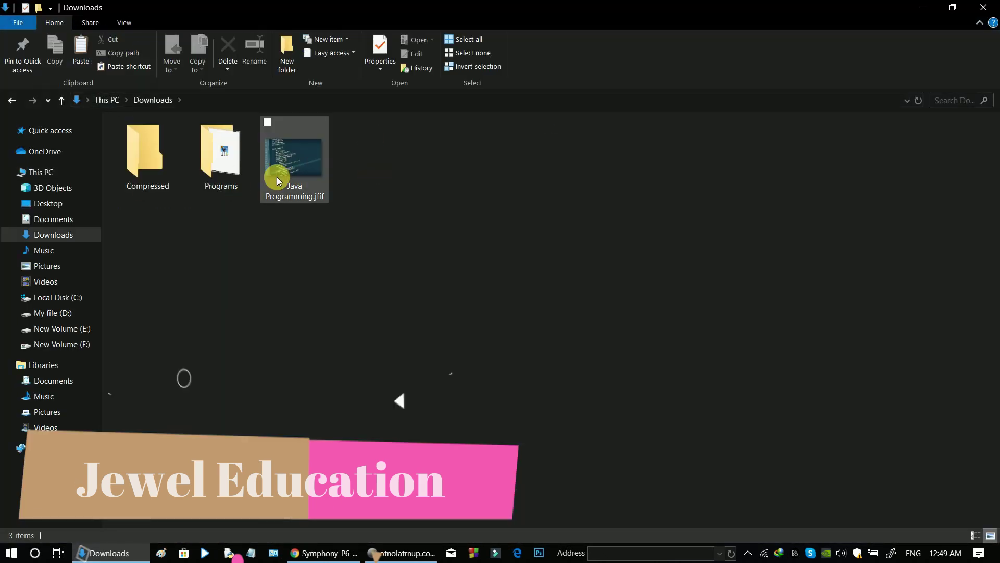
double_click(172, 162)
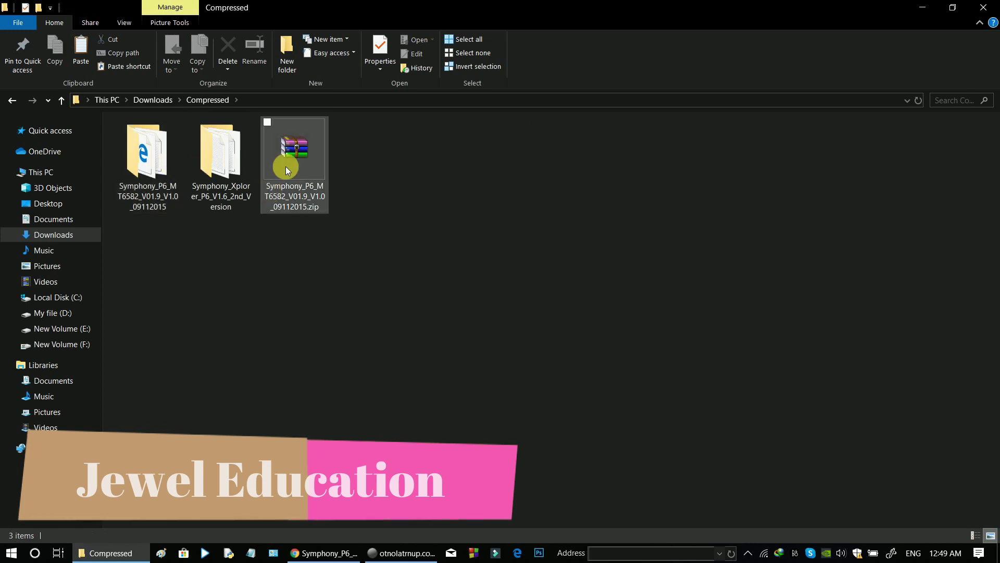
- Check the extraction options for the Symphony_P6_MT6582_V01.9_V1.0_09112015.zip archive
click(286, 165)
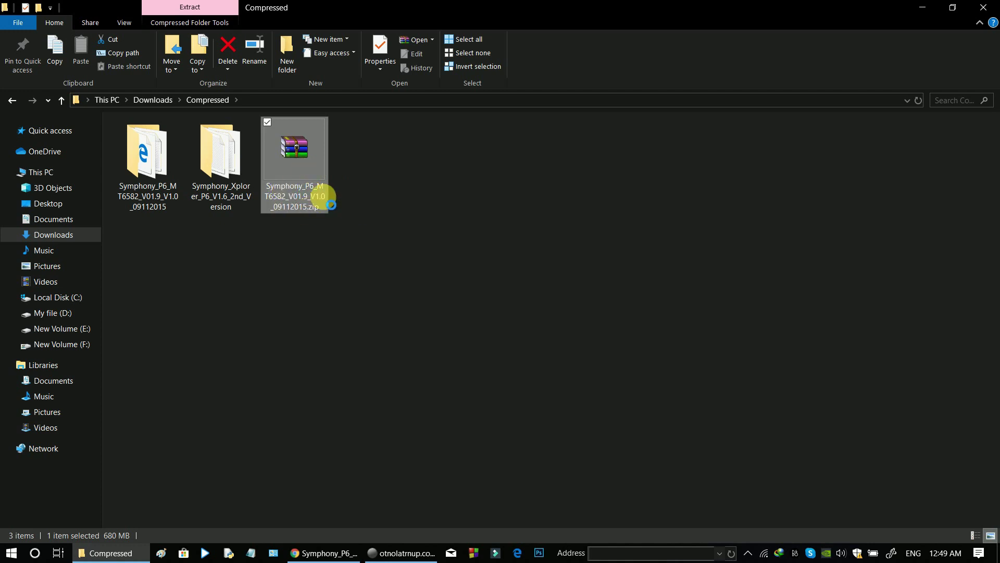
right_click(287, 164)
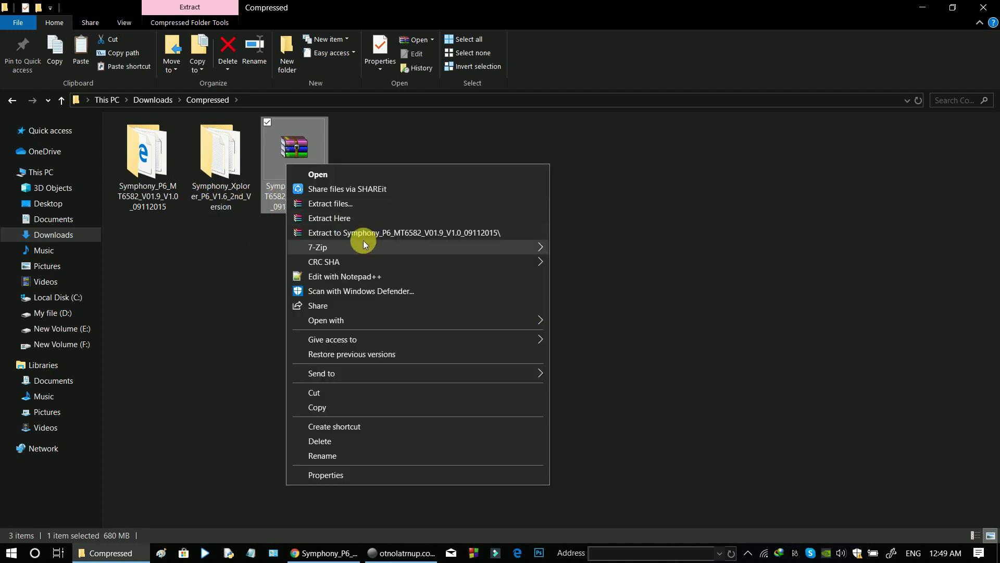
click(376, 214)
- Open the Driver folder inside the extracted Symphony_Xplorer_P6_V1.6_2nd_Version folder
double_click(223, 172)
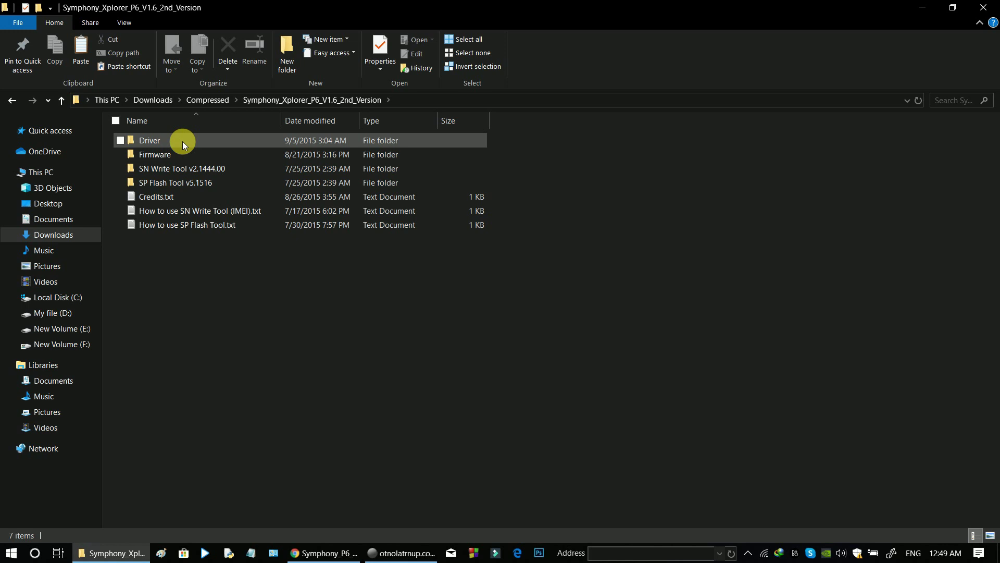
mouse_move(183, 142)
double_click(180, 141)
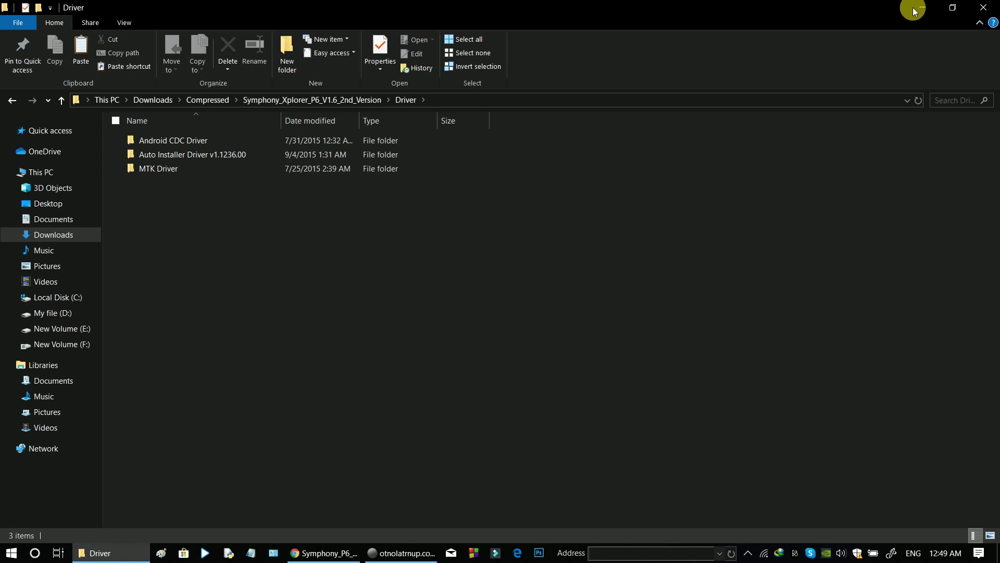
- Return to the desktop, search Windows for "de", and open Device Manager from the results
key(super+d)
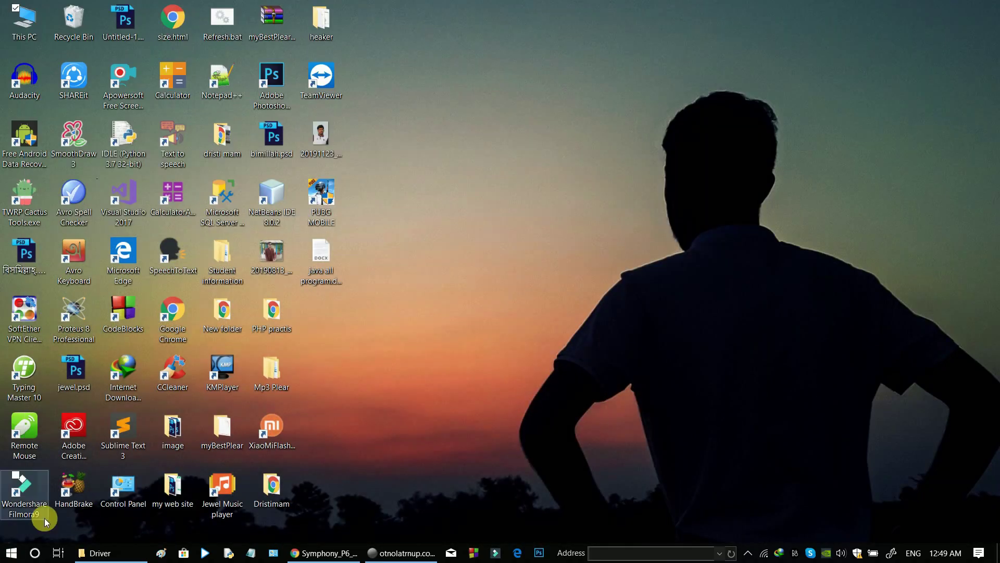
key(super)
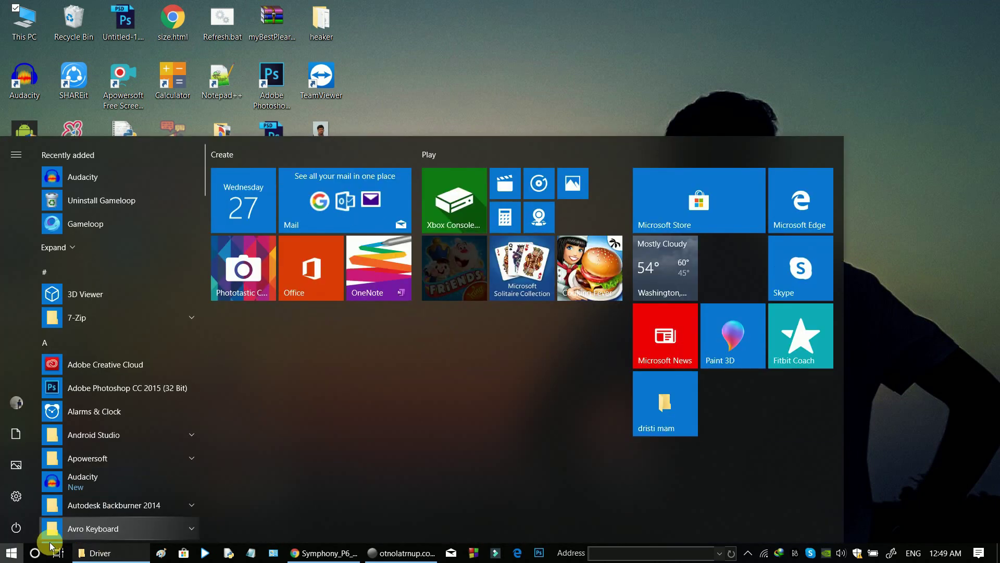
click(11, 554)
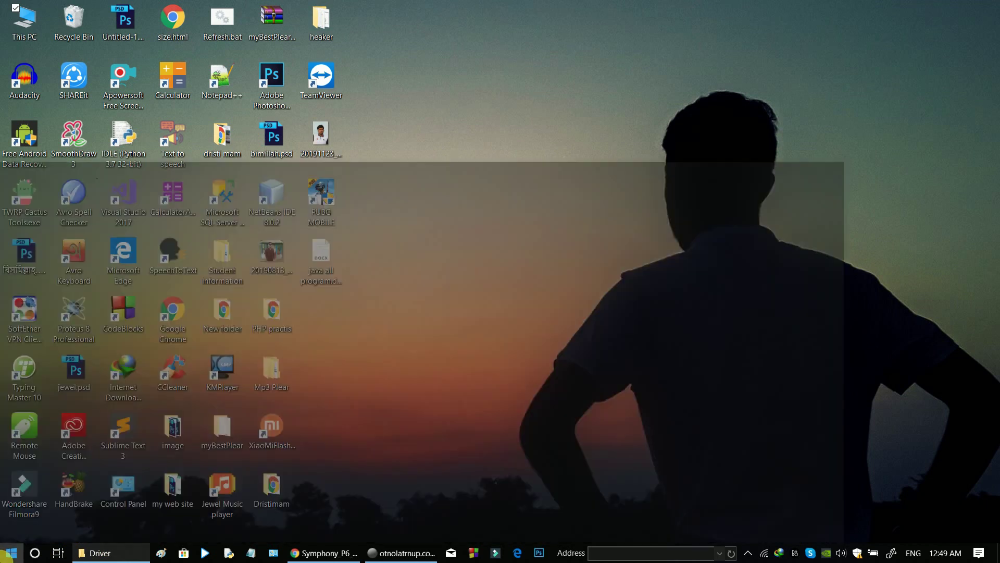
click(10, 553)
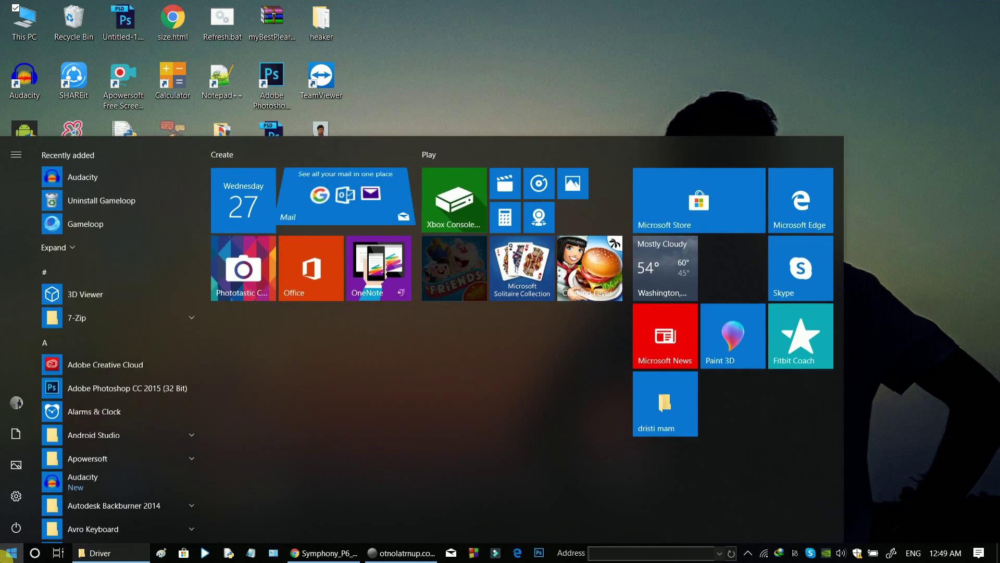
click(52, 510)
text(d)
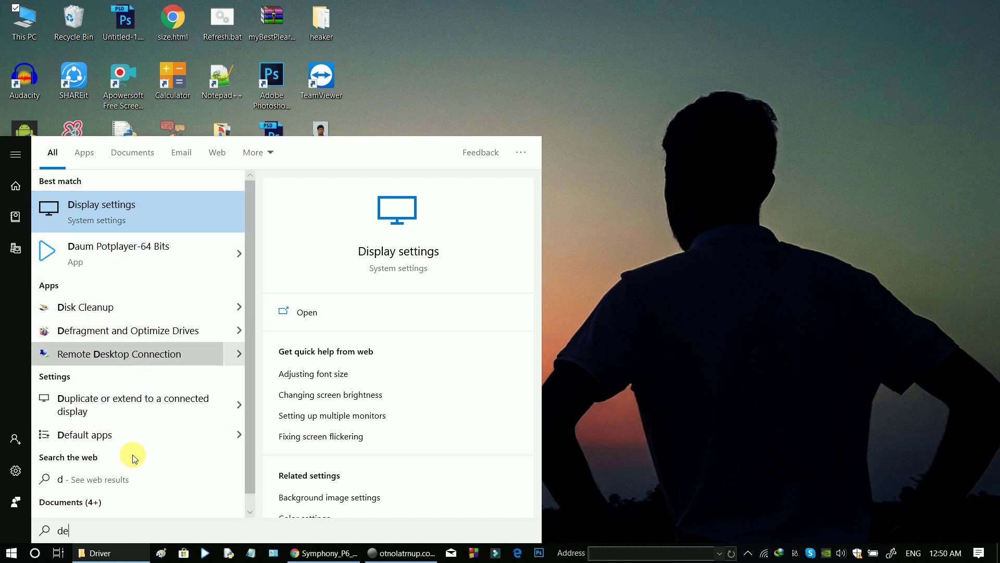
text(e)
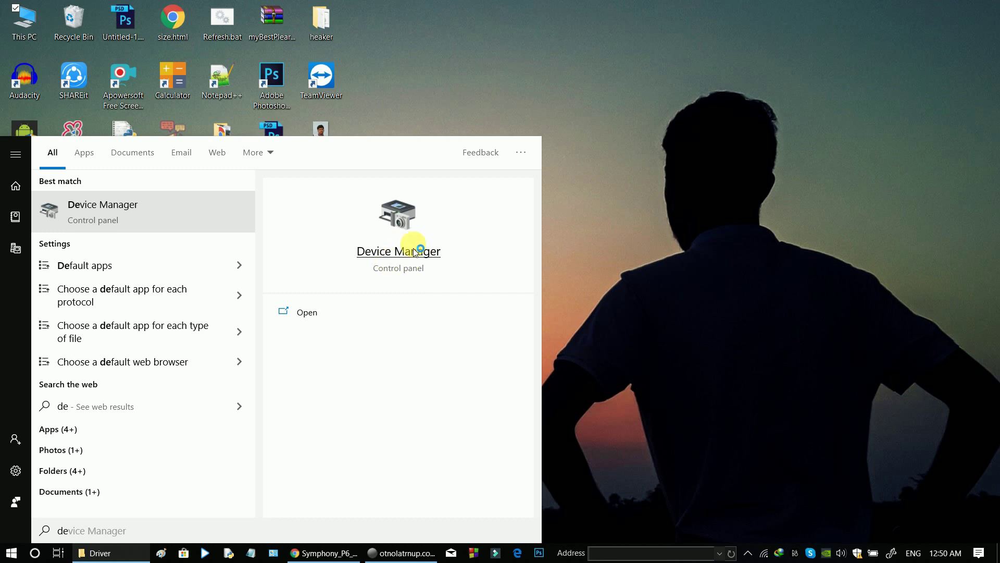
click(398, 249)
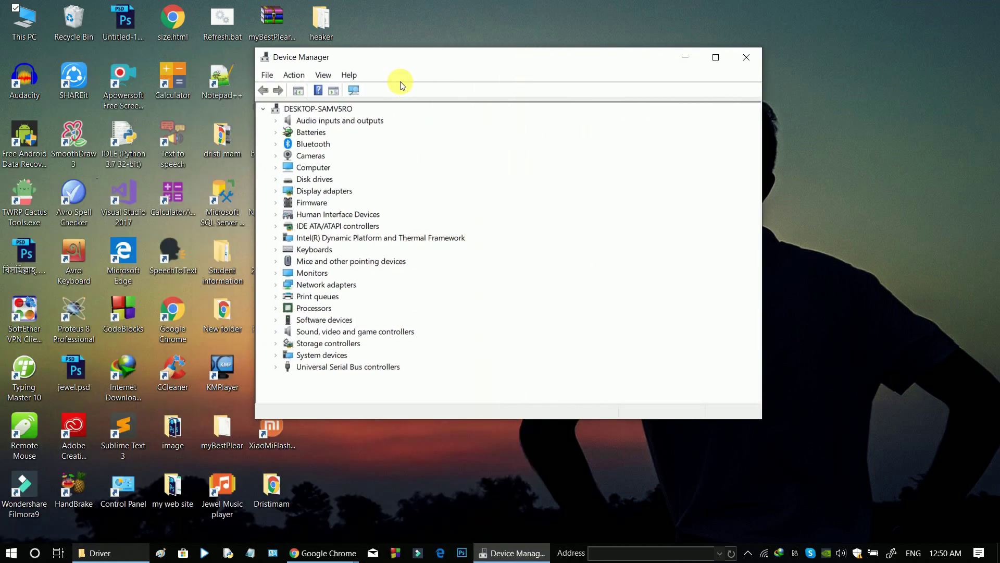
- Start the Add Hardware wizard for legacy hardware in Device Manager
click(300, 77)
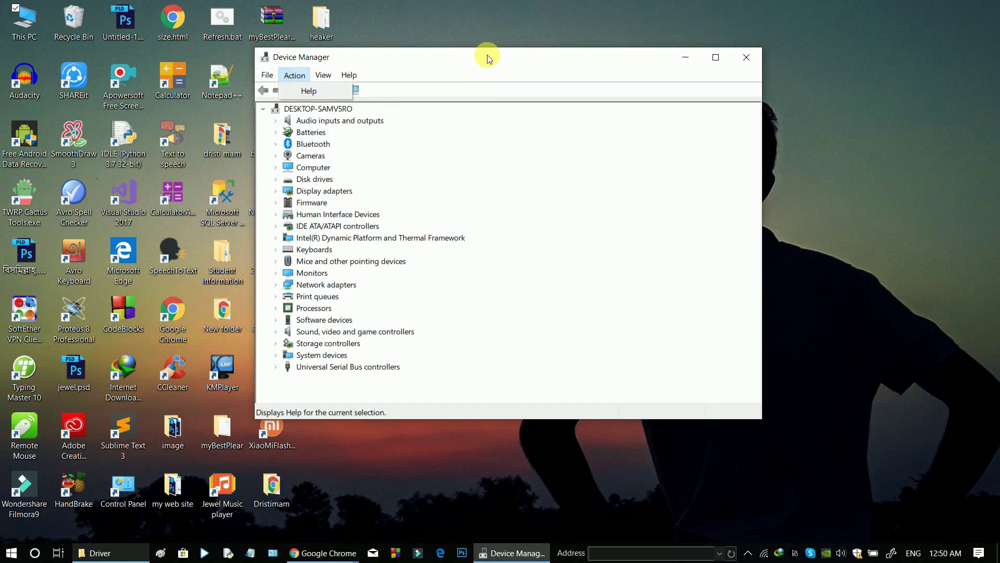
click(318, 91)
click(302, 91)
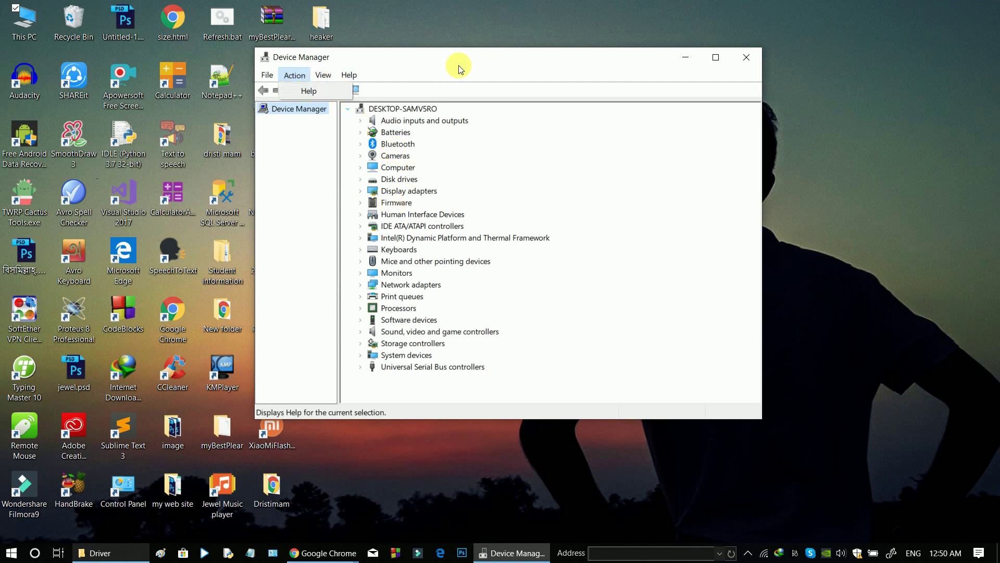
click(301, 91)
click(299, 92)
click(294, 75)
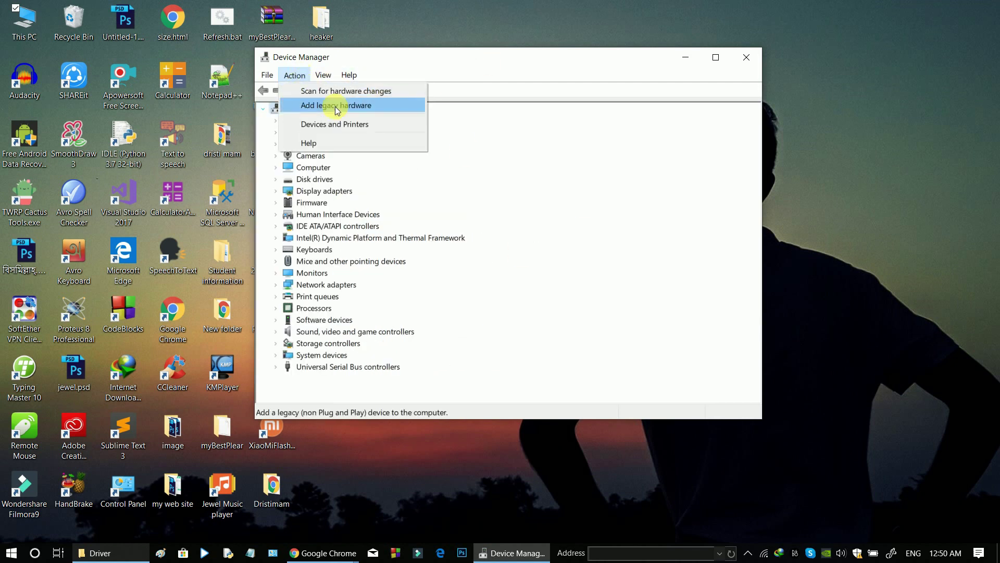
click(334, 105)
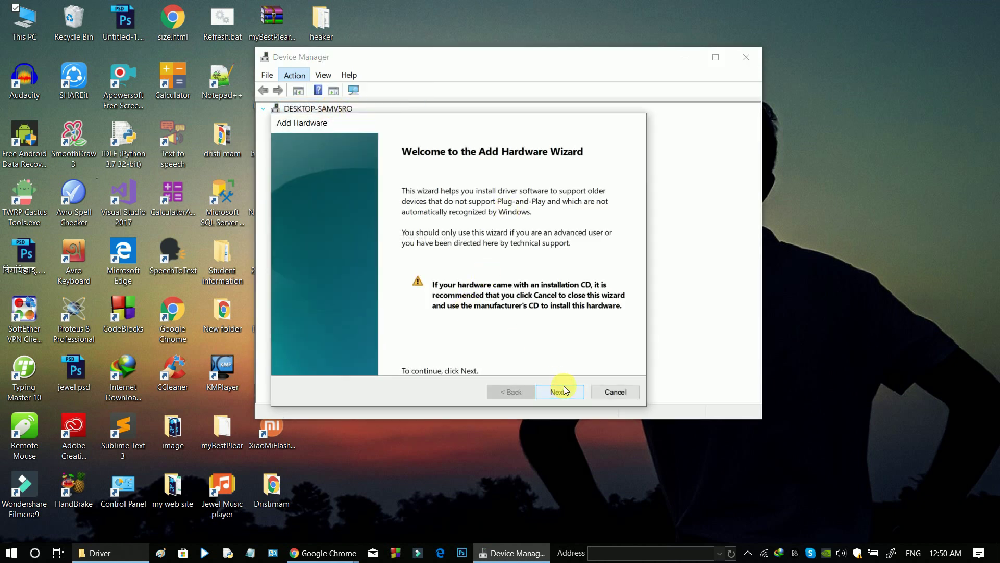
- Choose to install hardware manually selected from a list, with Show All Devices as the hardware type
click(560, 391)
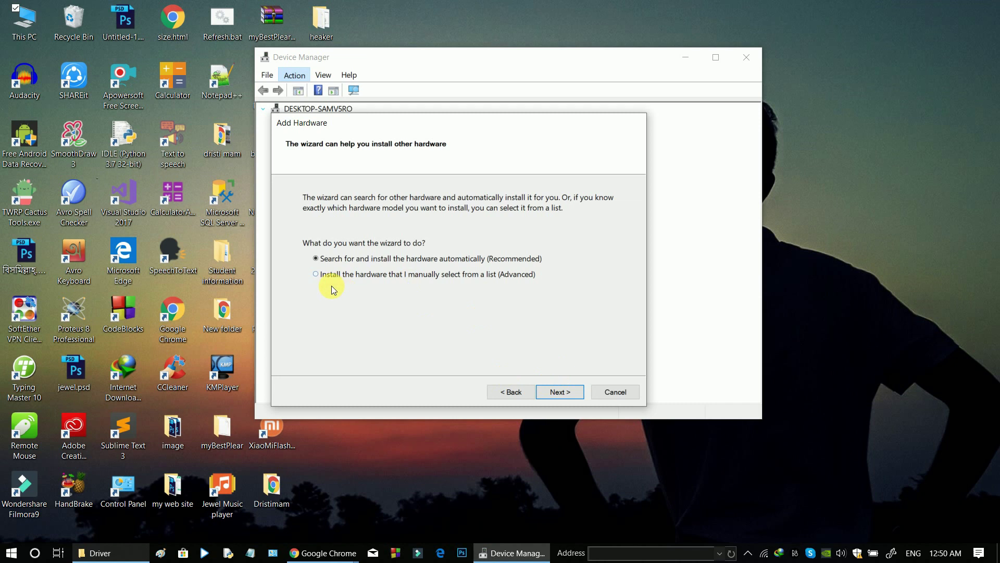
click(560, 391)
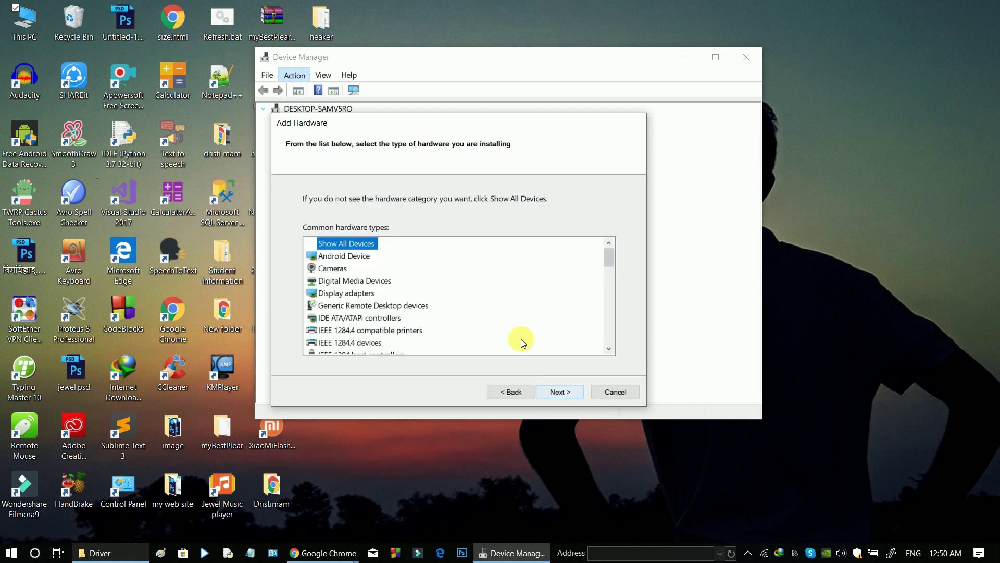
click(560, 392)
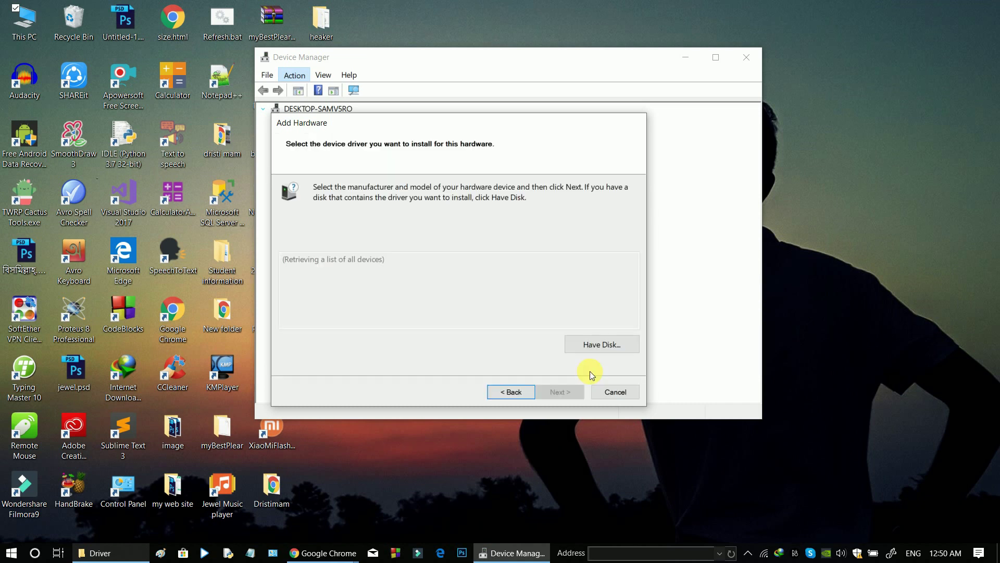
- Choose to install the driver from disk and browse to the Compressed folder inside Downloads
click(599, 345)
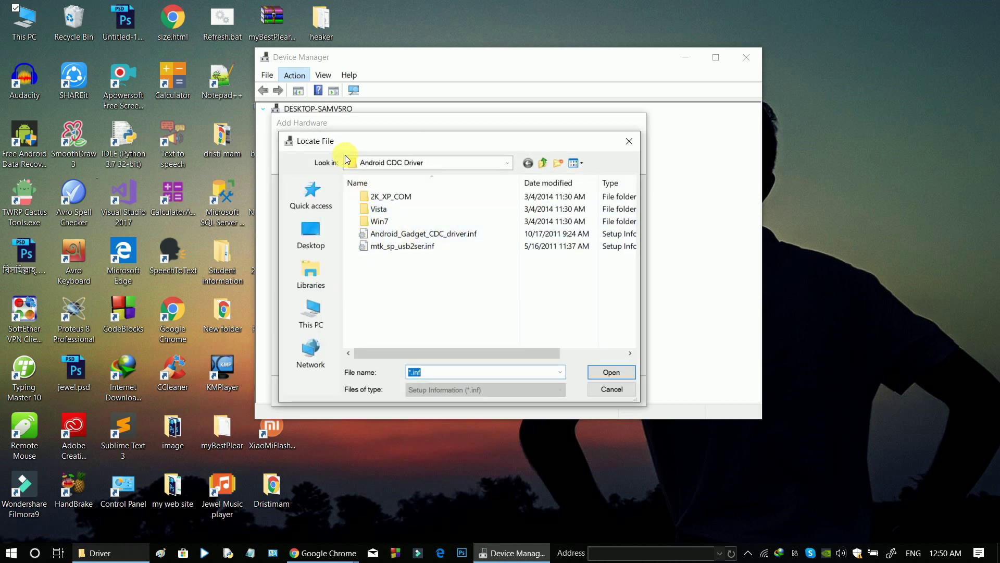
click(315, 315)
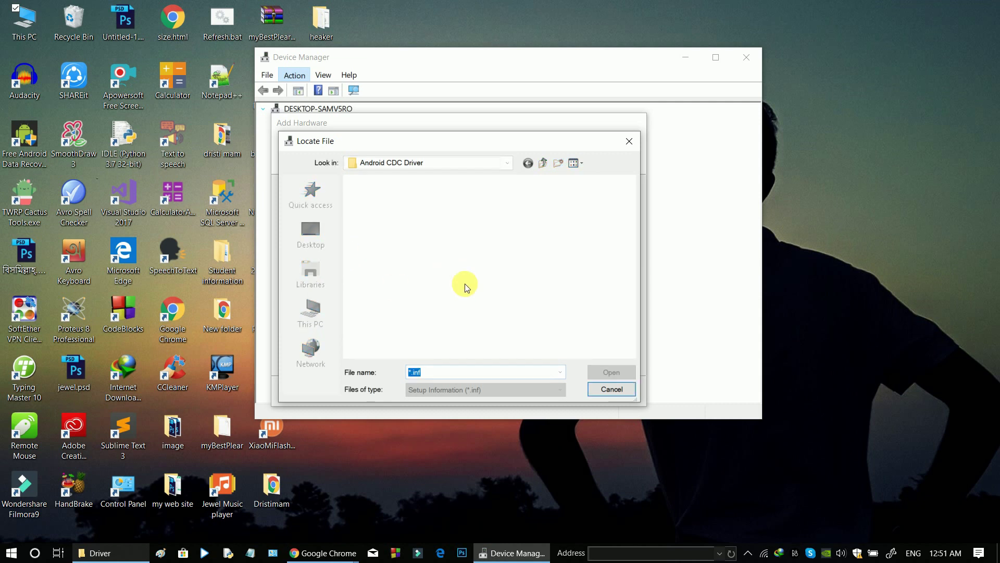
scroll(583, 245, down, 2)
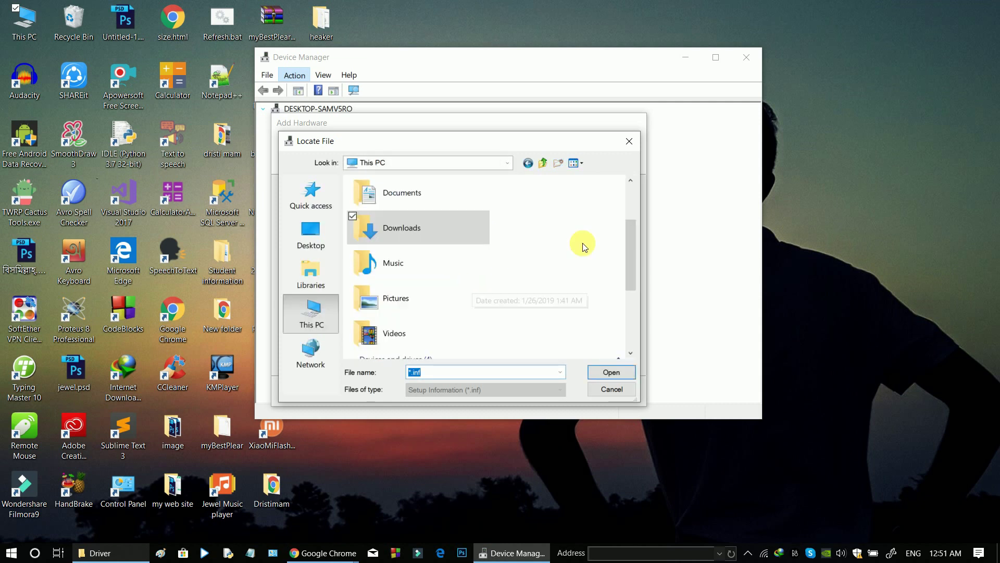
scroll(398, 291, down, 3)
scroll(481, 288, up, 3)
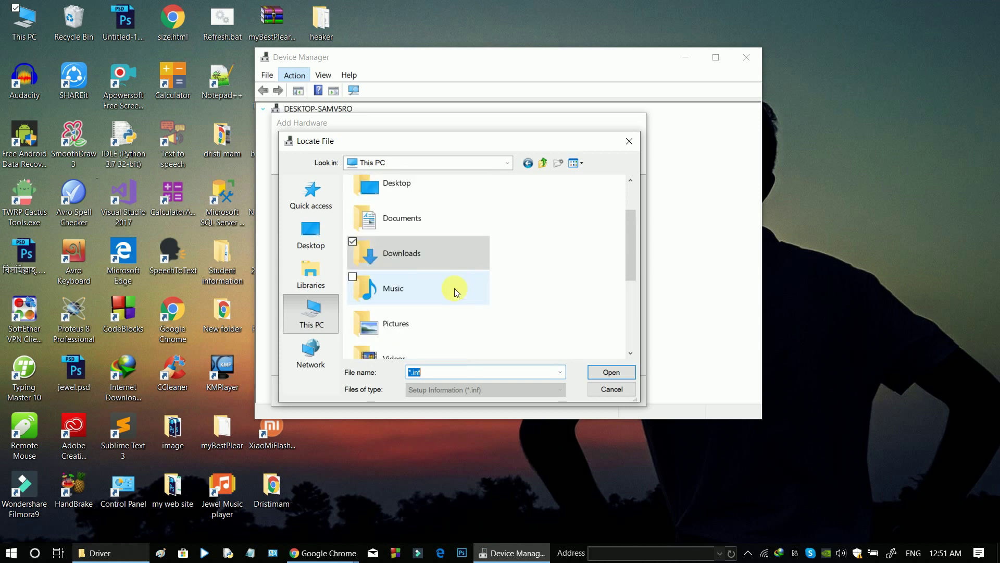
click(417, 263)
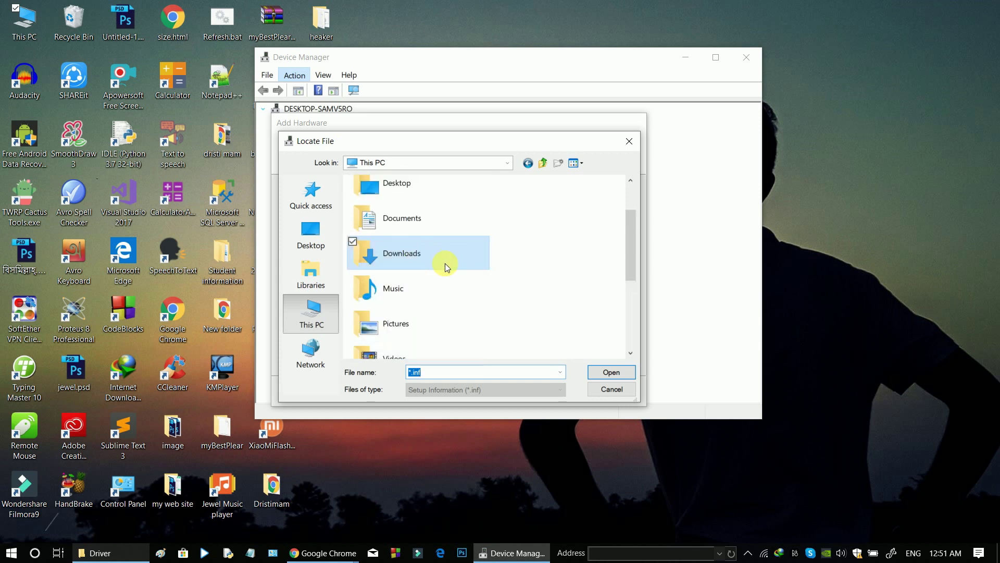
double_click(471, 261)
double_click(399, 224)
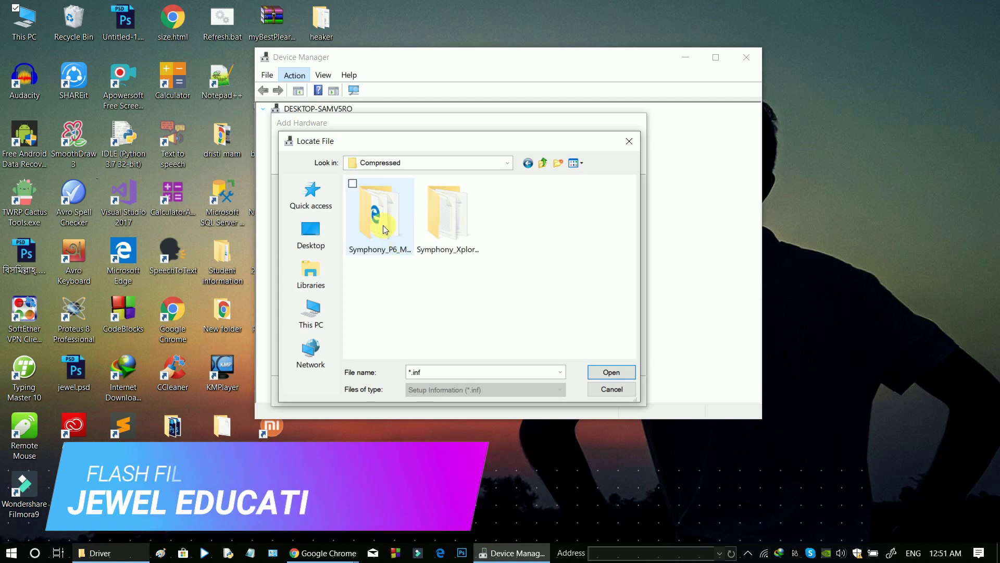
- Load Android_Gadget_CDC_driver.inf from Driver > Android CDC Driver in the Symphony_Xplorer_P6_V1.6_2nd_Version folder as the driver source
double_click(463, 235)
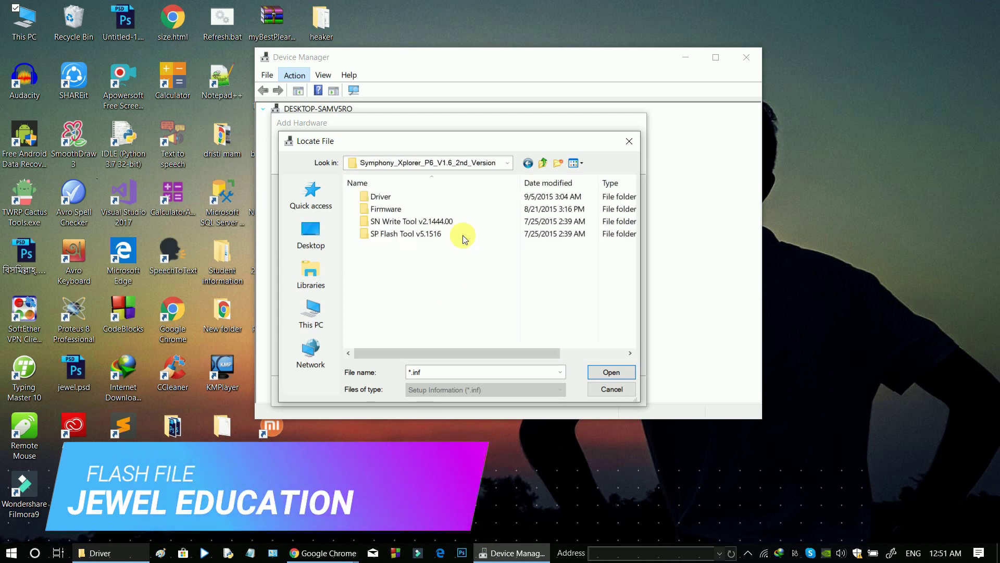
double_click(402, 197)
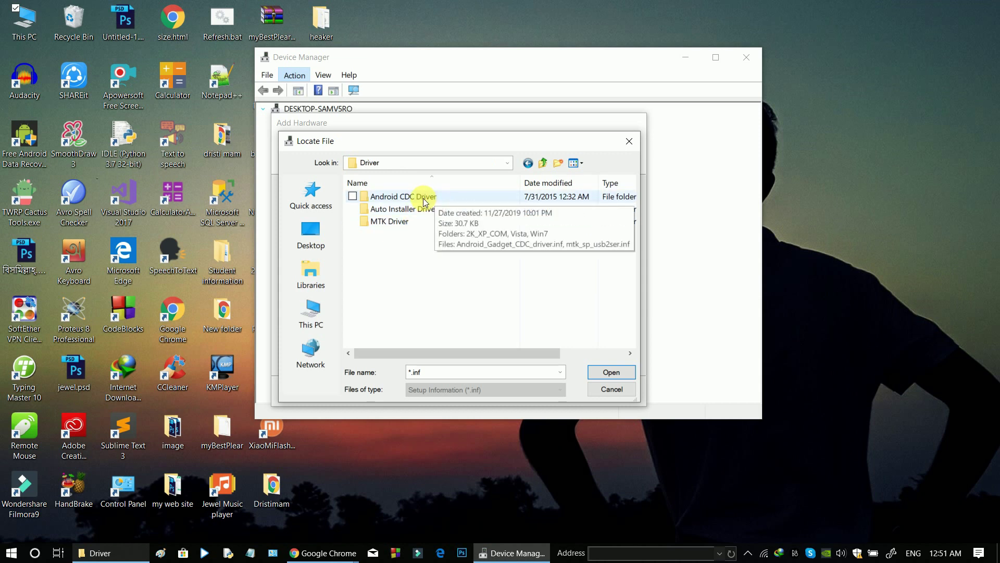
double_click(435, 196)
click(442, 234)
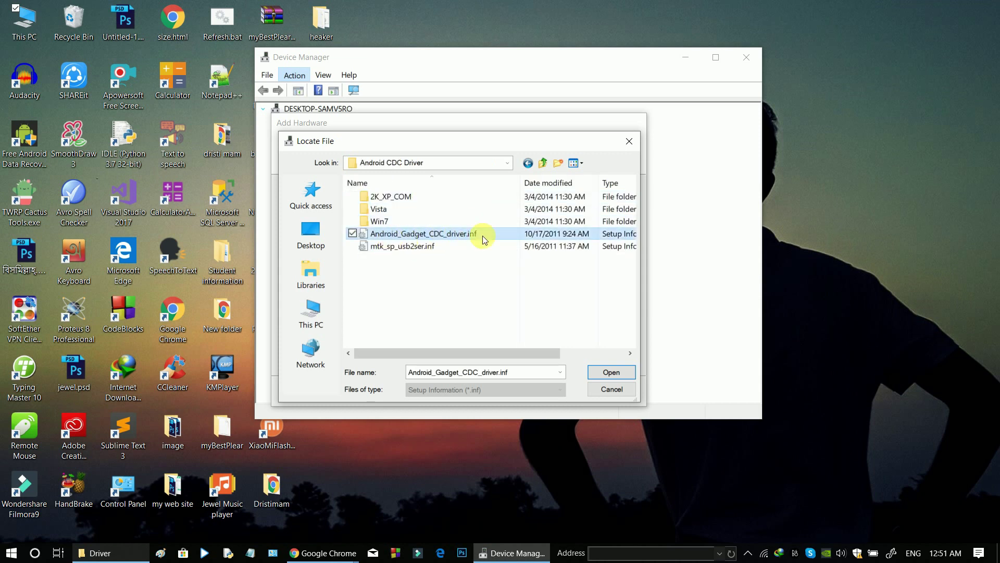
click(617, 371)
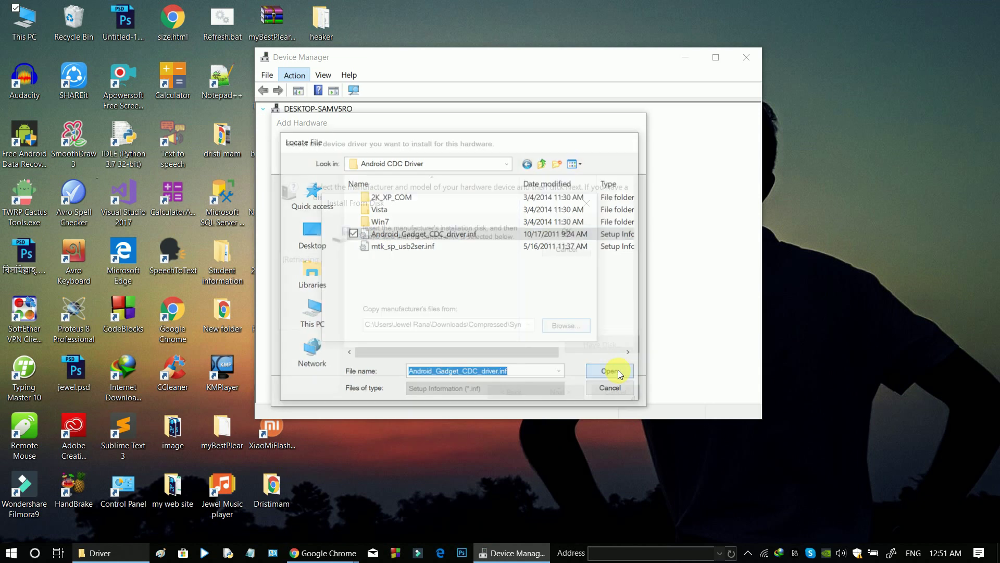
key(Return)
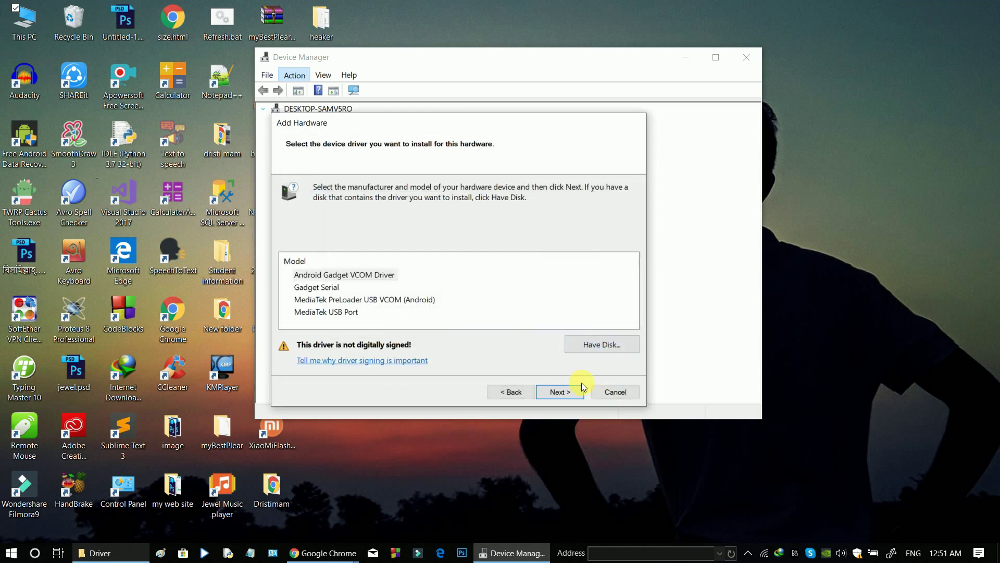
- Try to install the Android Gadget VCOM Driver model and finish the Add Hardware wizard
click(571, 390)
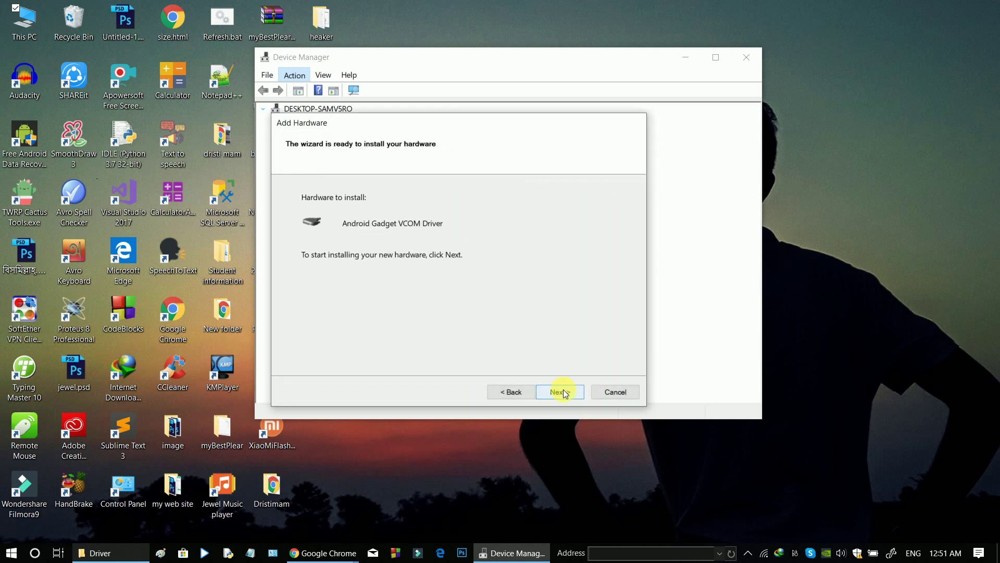
click(563, 390)
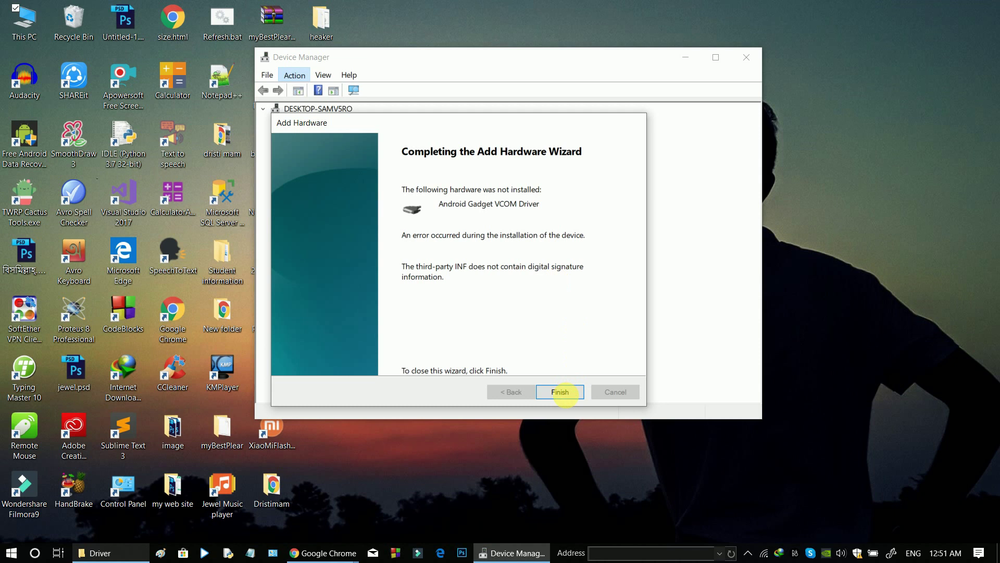
click(567, 389)
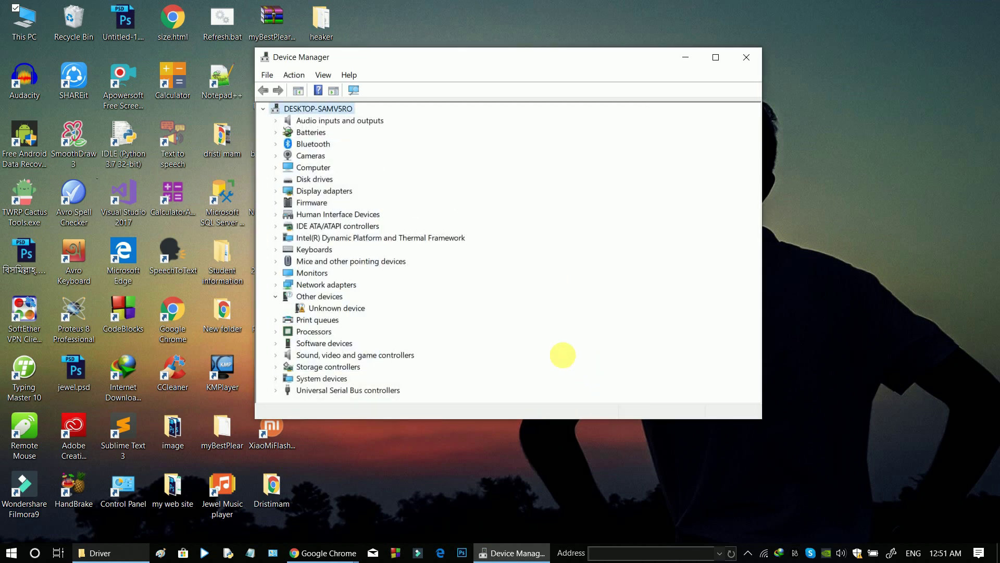
- Close Device Manager and return to the desktop
click(746, 56)
right_click(577, 129)
click(558, 118)
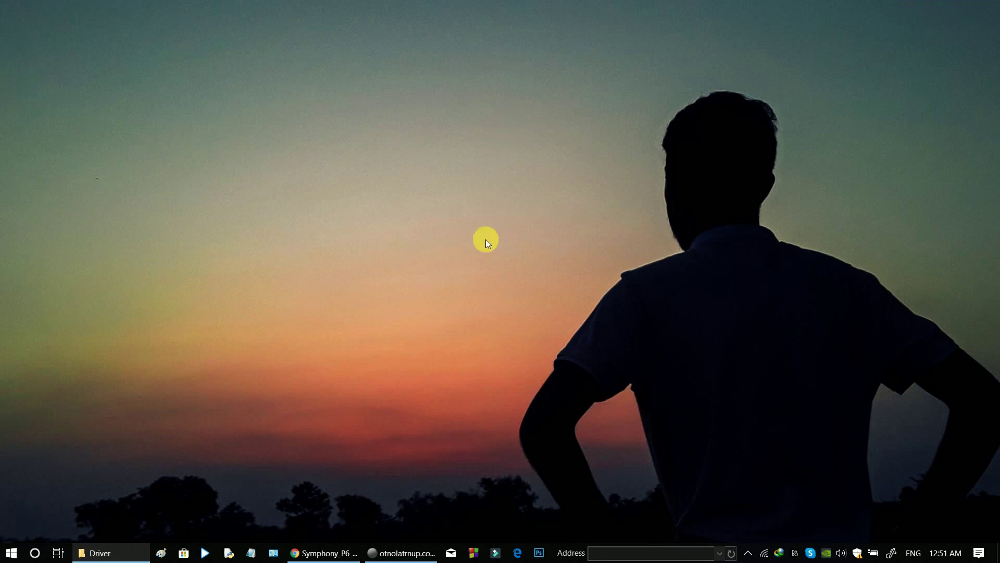
- In File Explorer, open the SP Flash Tool v5.1516 folder inside Symphony_Xplorer_P6_V1.6_2nd_Version and select flash_tool.exe
click(91, 555)
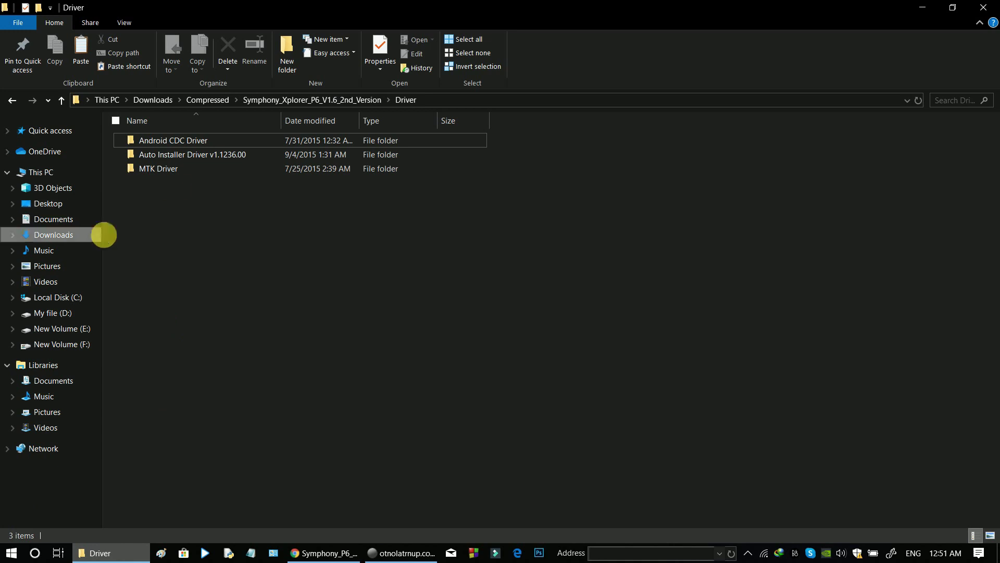
click(65, 103)
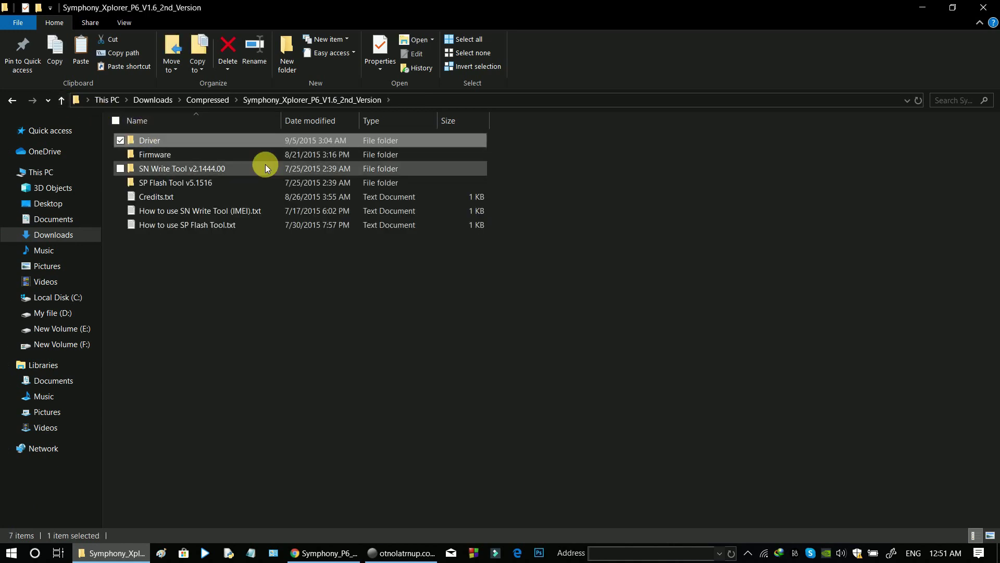
click(221, 281)
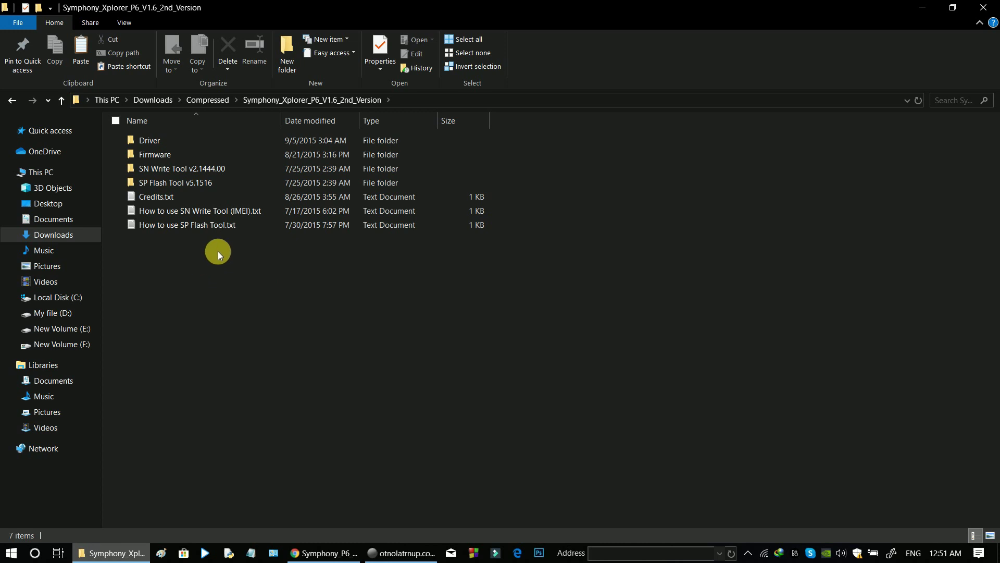
double_click(179, 167)
click(64, 103)
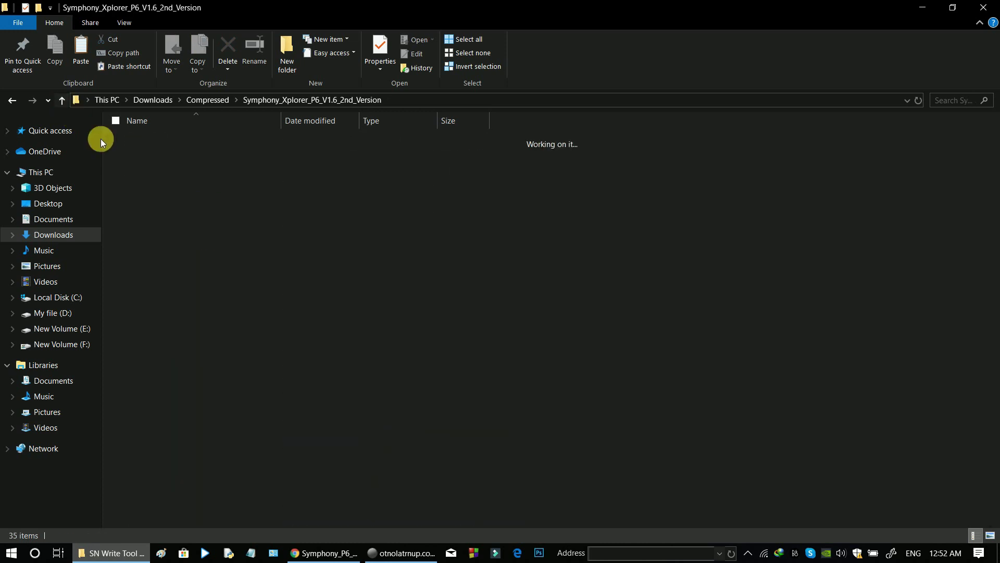
double_click(195, 182)
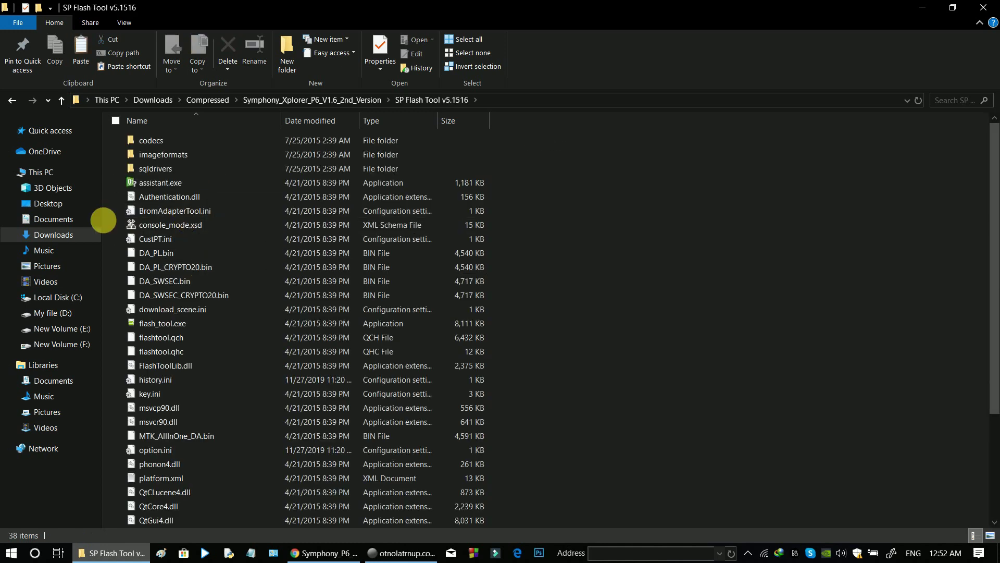
click(226, 323)
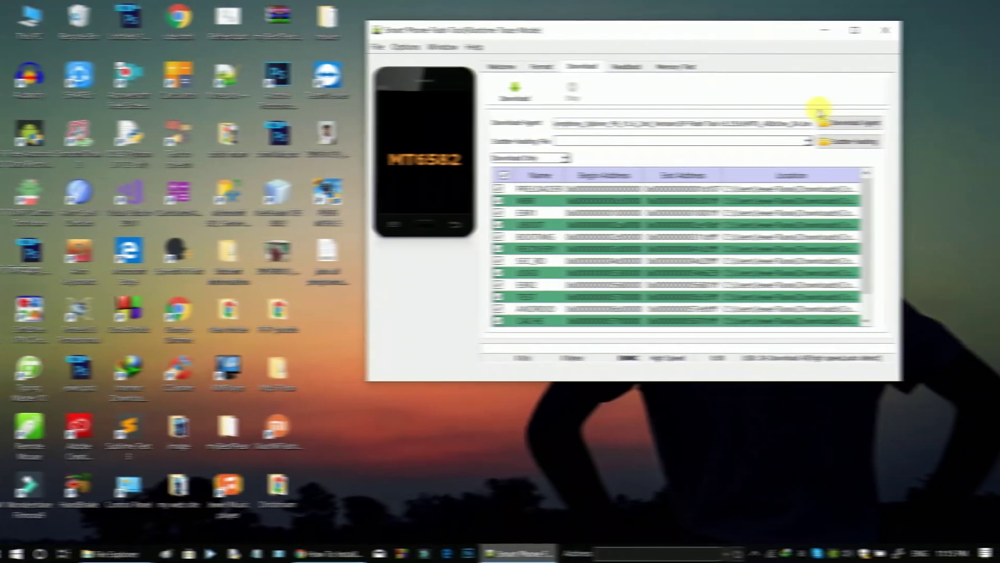
- Load MT6582_Android_scatter.txt from the Firmware folder of Symphony_P6_MT6582_V01.9_V1.0_09112015 as the scatter-loading file
click(834, 145)
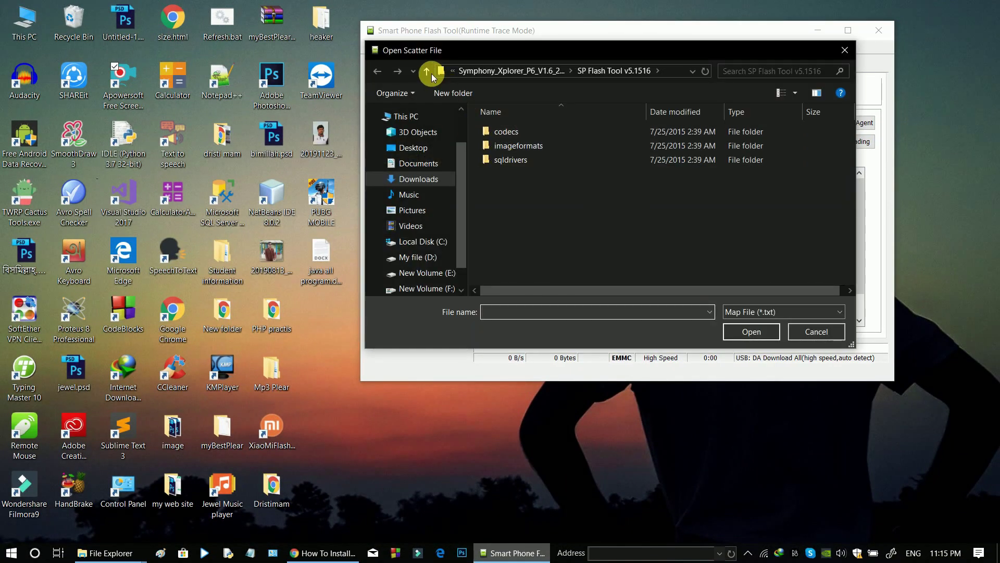
click(428, 73)
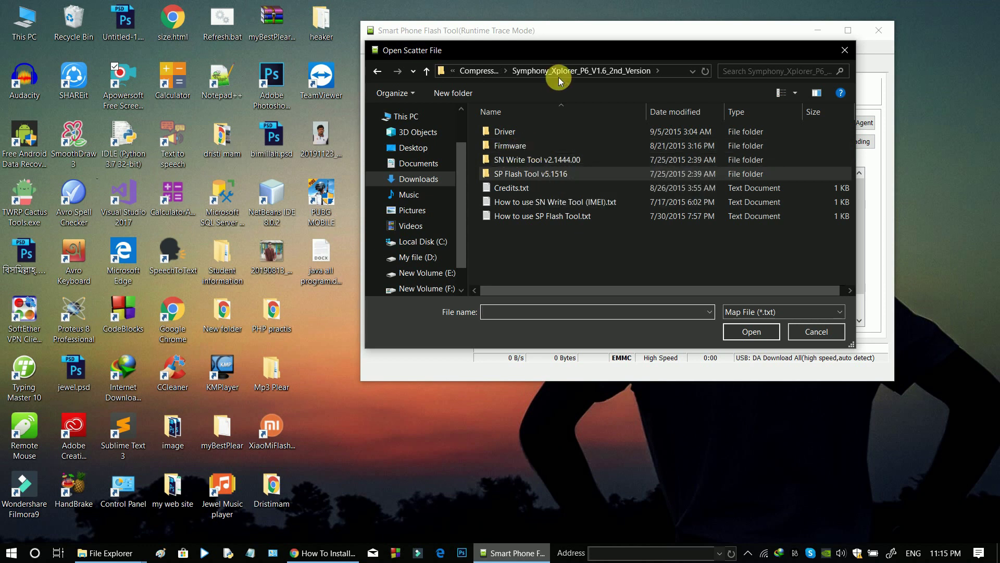
click(427, 71)
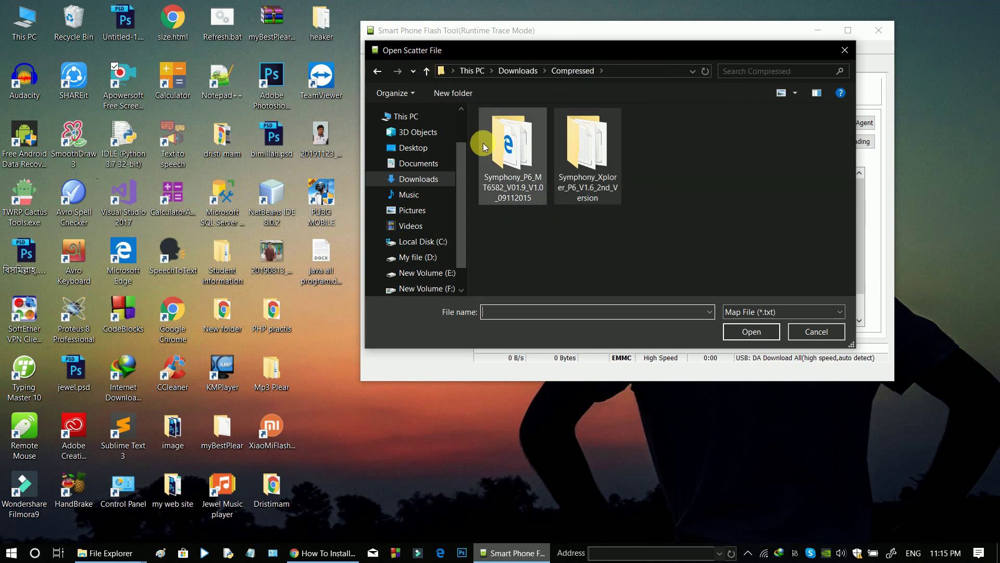
double_click(508, 151)
double_click(525, 147)
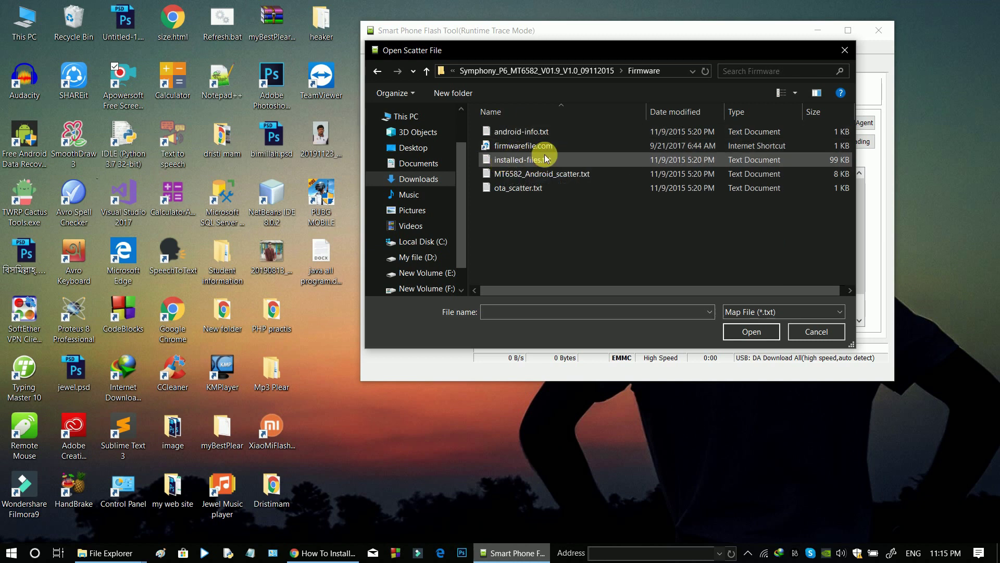
click(539, 175)
click(756, 331)
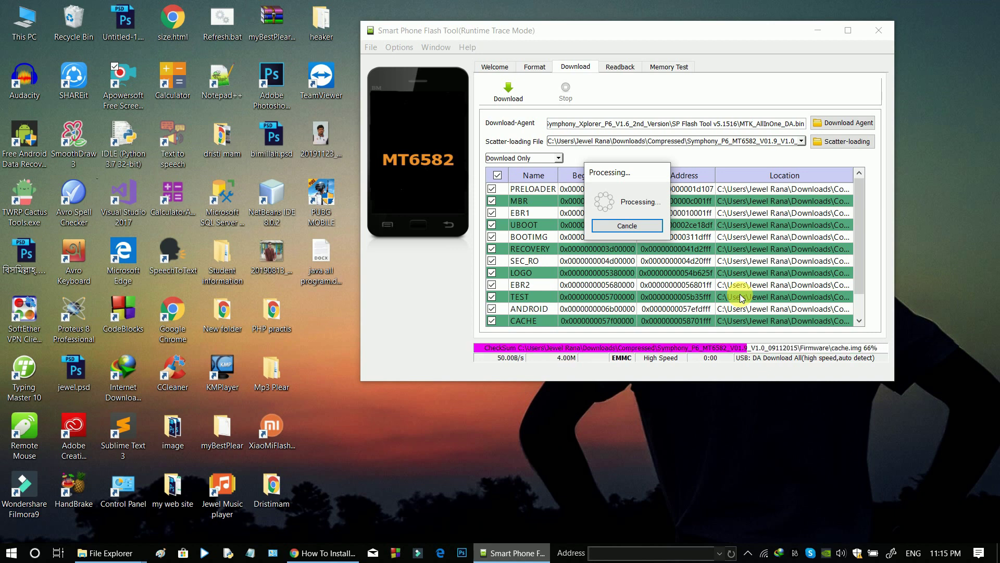
- Keep the Download Only mode and start downloading the firmware to the phone
click(559, 158)
click(608, 166)
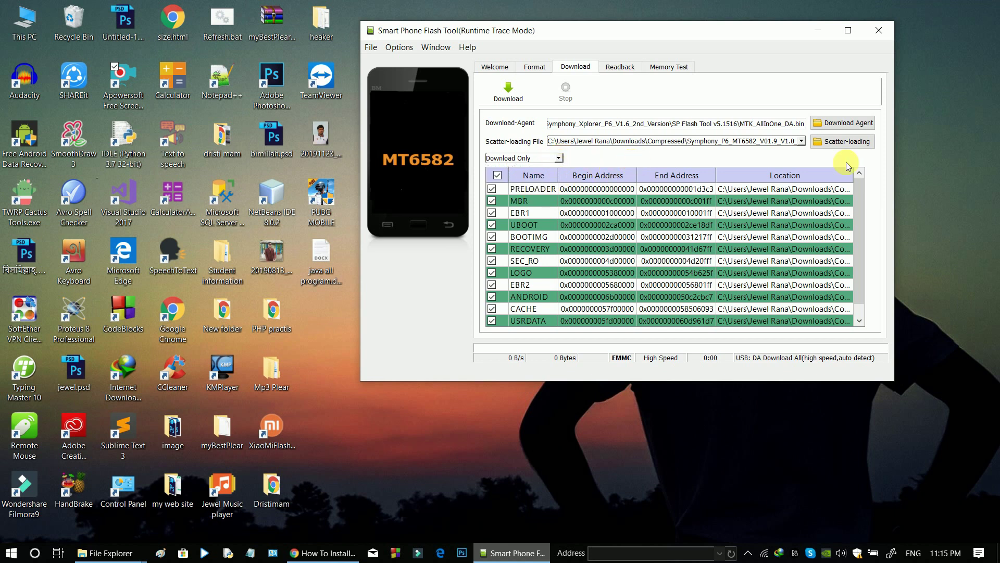
click(513, 93)
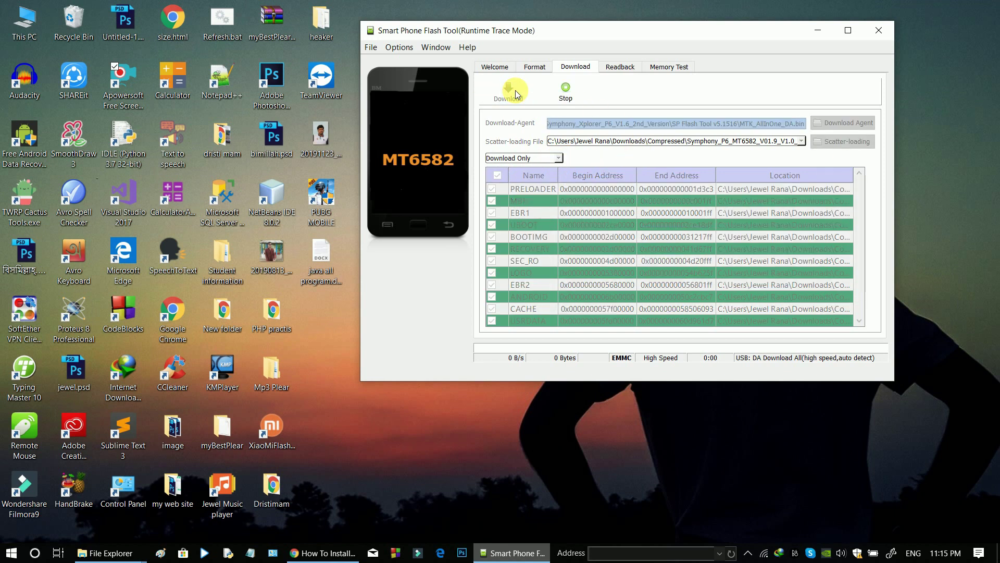